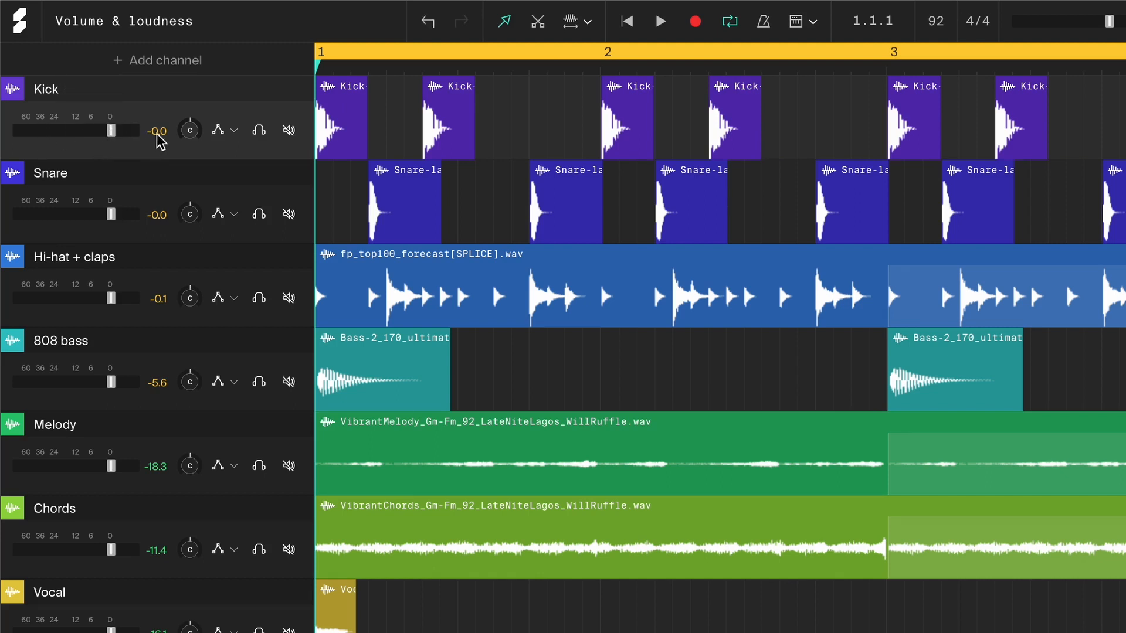
- Play the loop and try different volume levels on the Kick channel
mouse_move(110, 134)
click(113, 453)
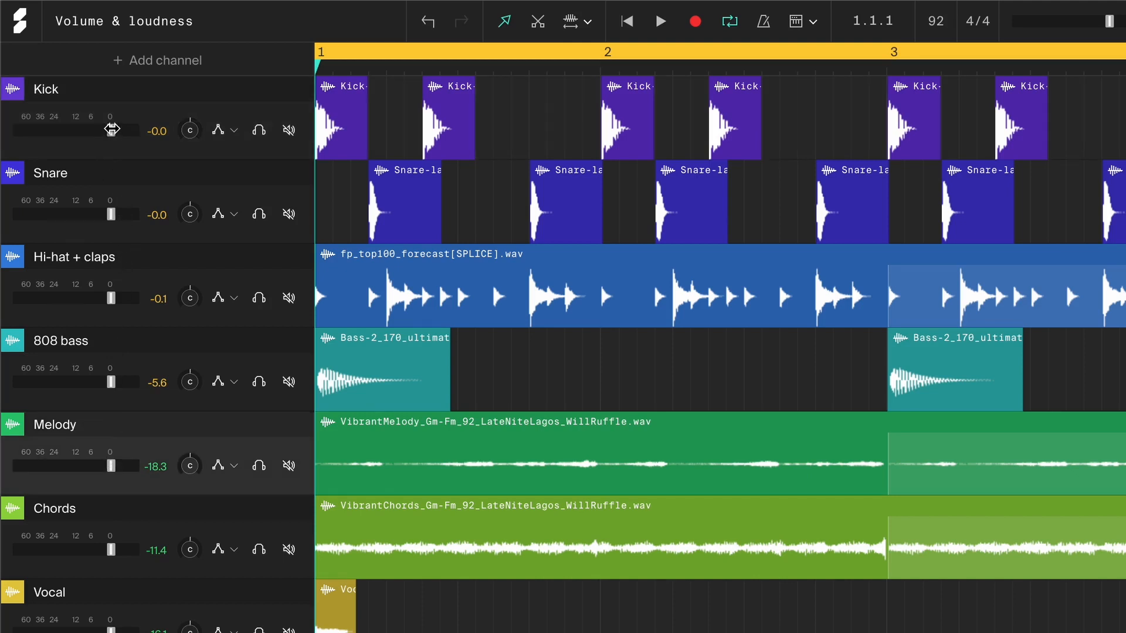
key(space)
drag(68, 130, 132, 143)
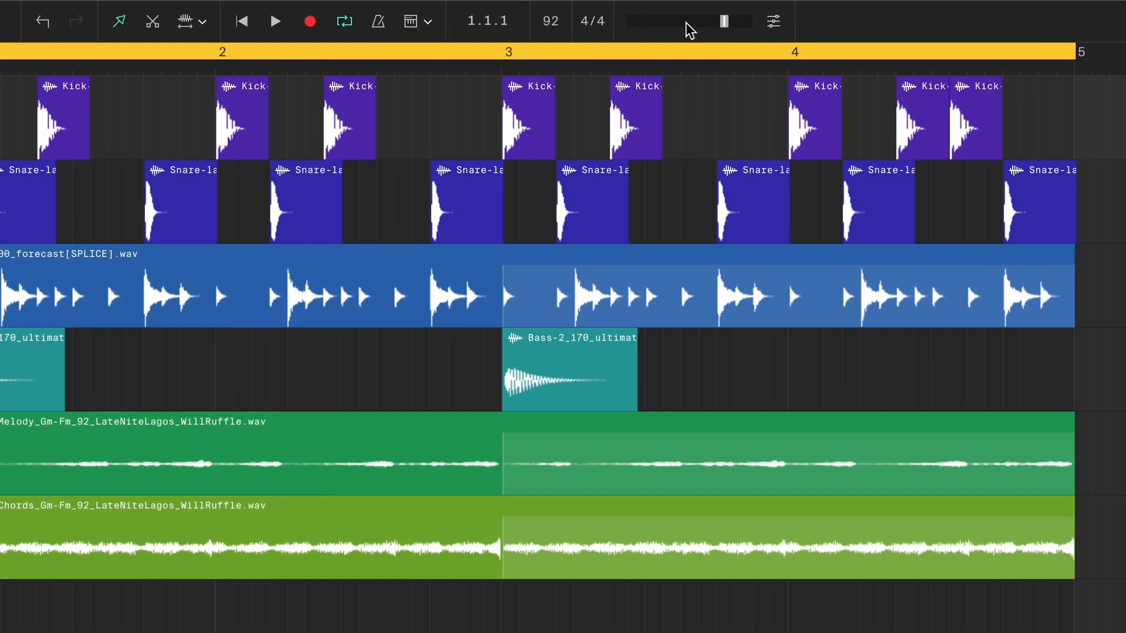
- Show the Master channel below the other channels in the arrangement
mouse_move(697, 29)
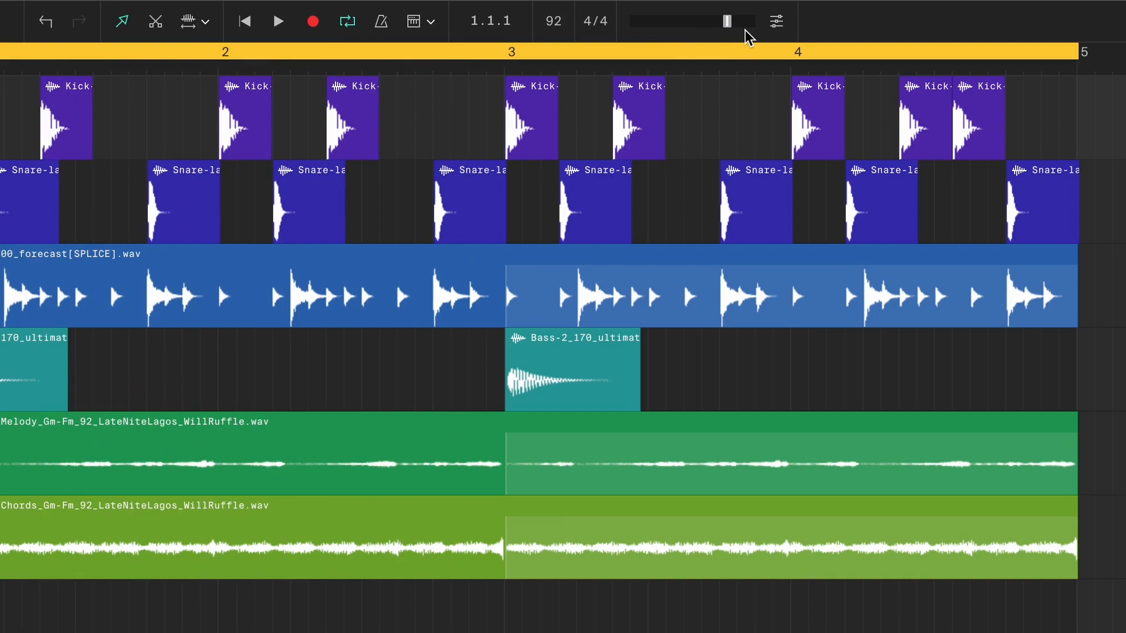
scroll(740, 229, down, 5)
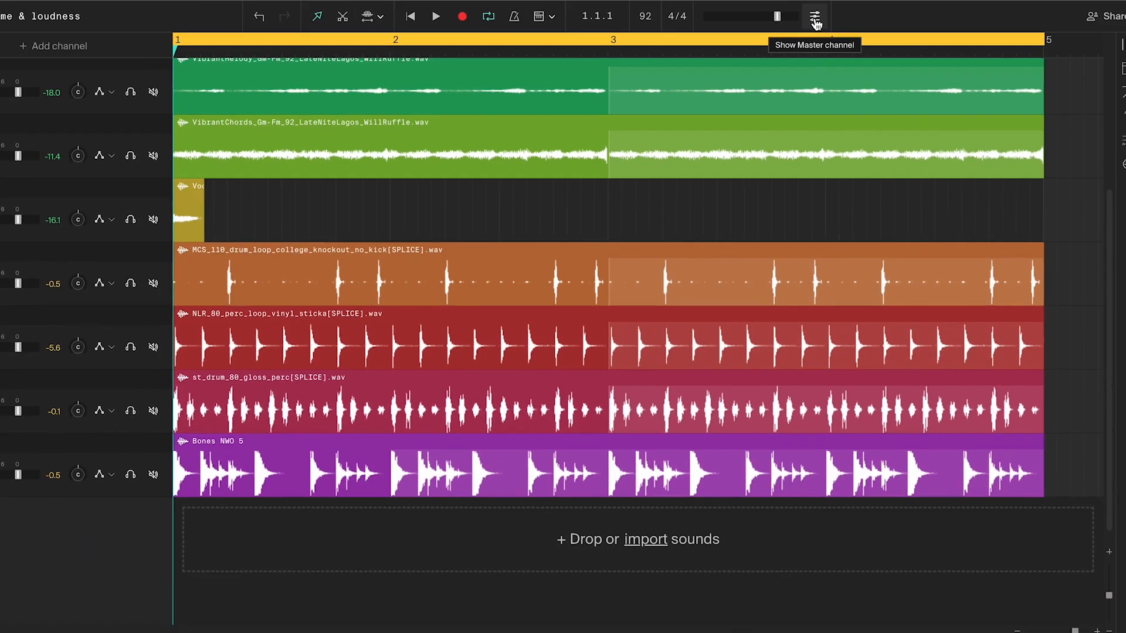
click(779, 22)
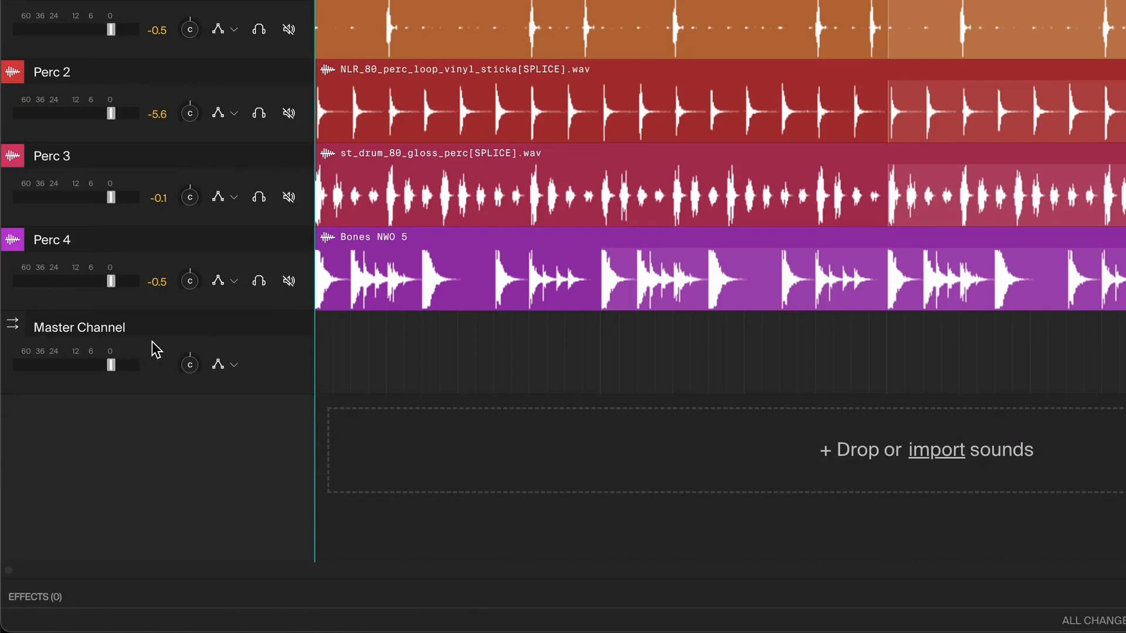
- Play the loop and raise the Hi-hat + claps channel volume to 6.0 dB
key(space)
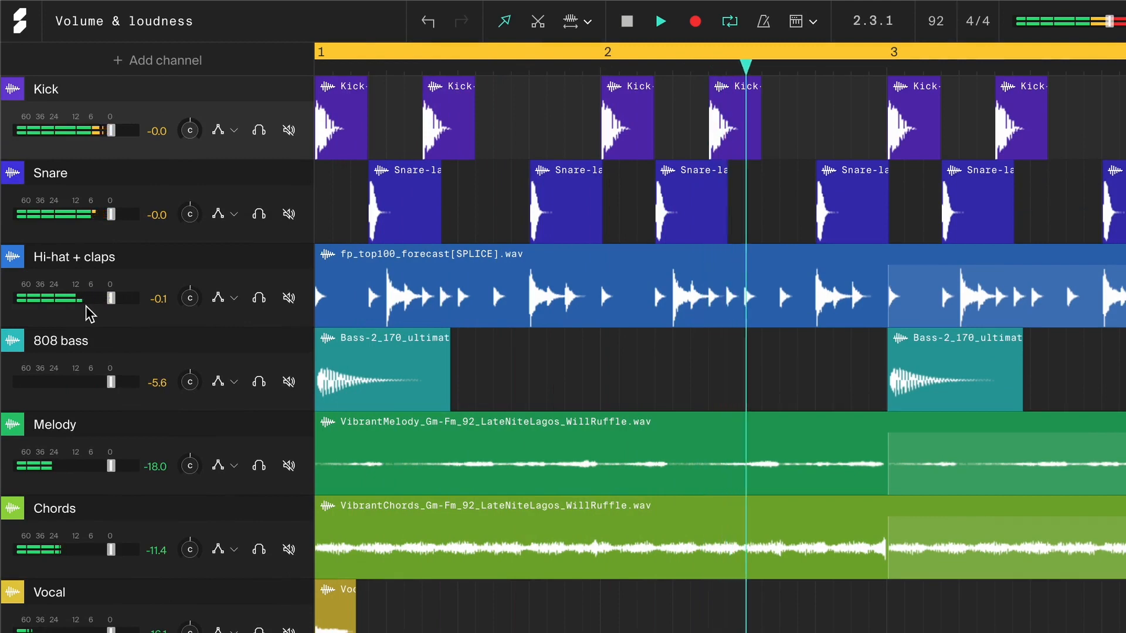
mouse_move(100, 302)
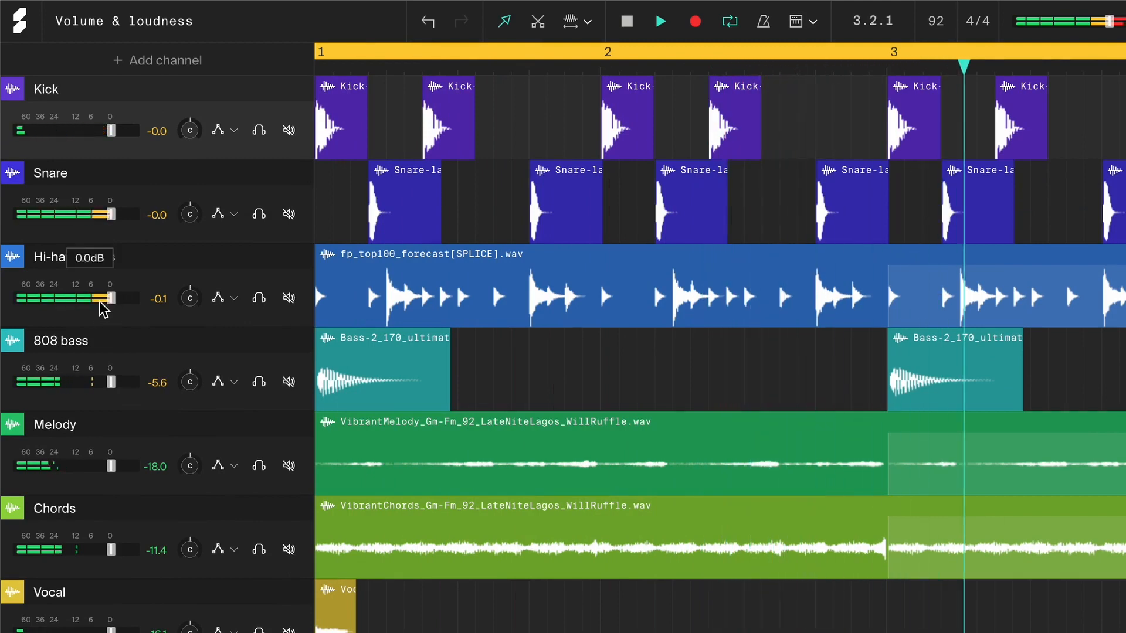
drag(110, 298, 120, 297)
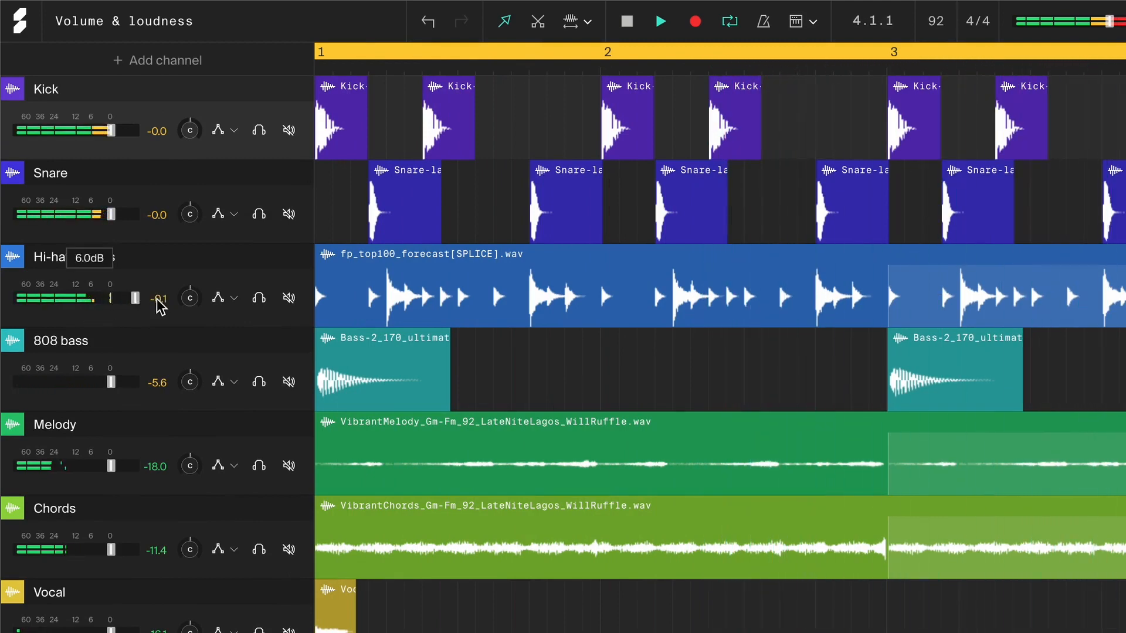
mouse_move(131, 305)
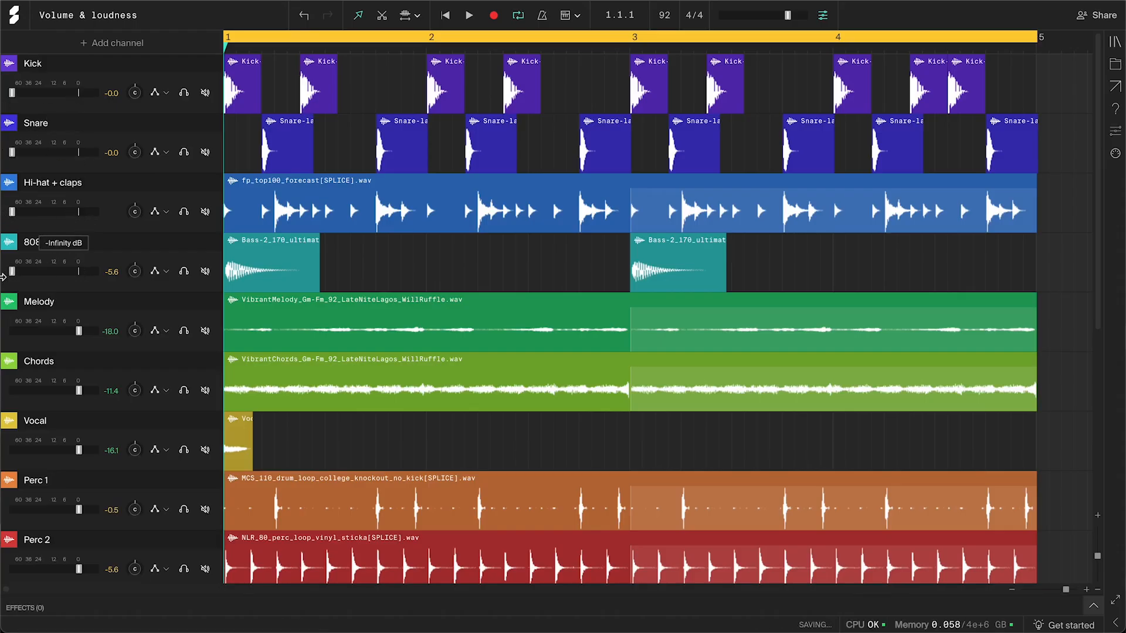
- Lower the remaining channels down to Perc 4 to -Infinity dB and clear the channels' peak level readings
scroll(47, 510, down, 3)
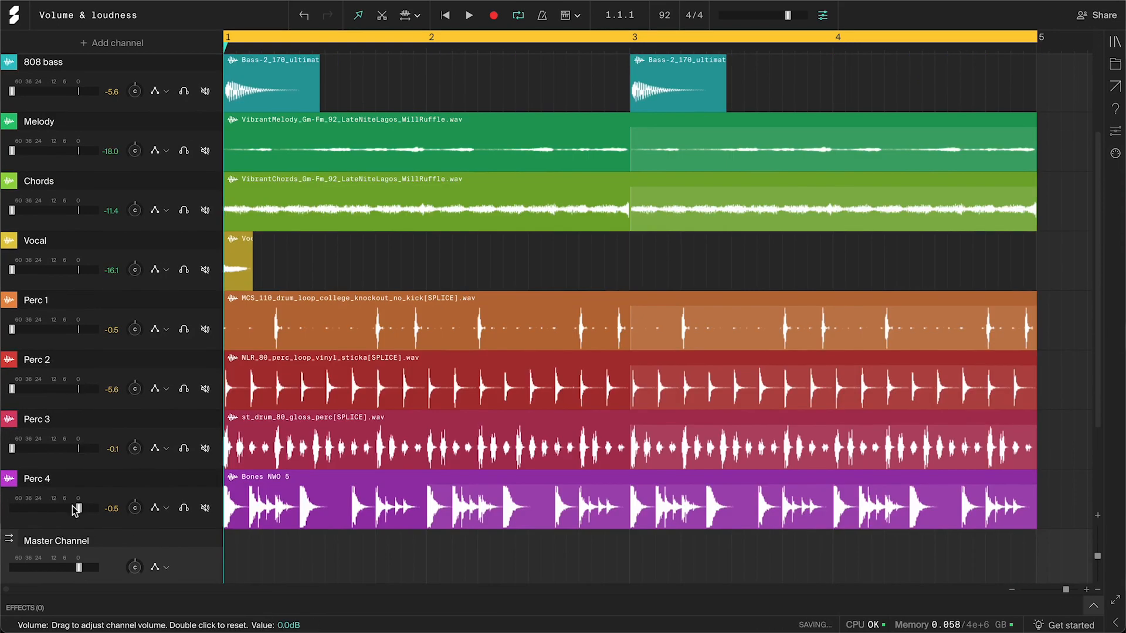
click(112, 509)
click(112, 449)
click(112, 389)
click(111, 330)
click(111, 271)
click(111, 210)
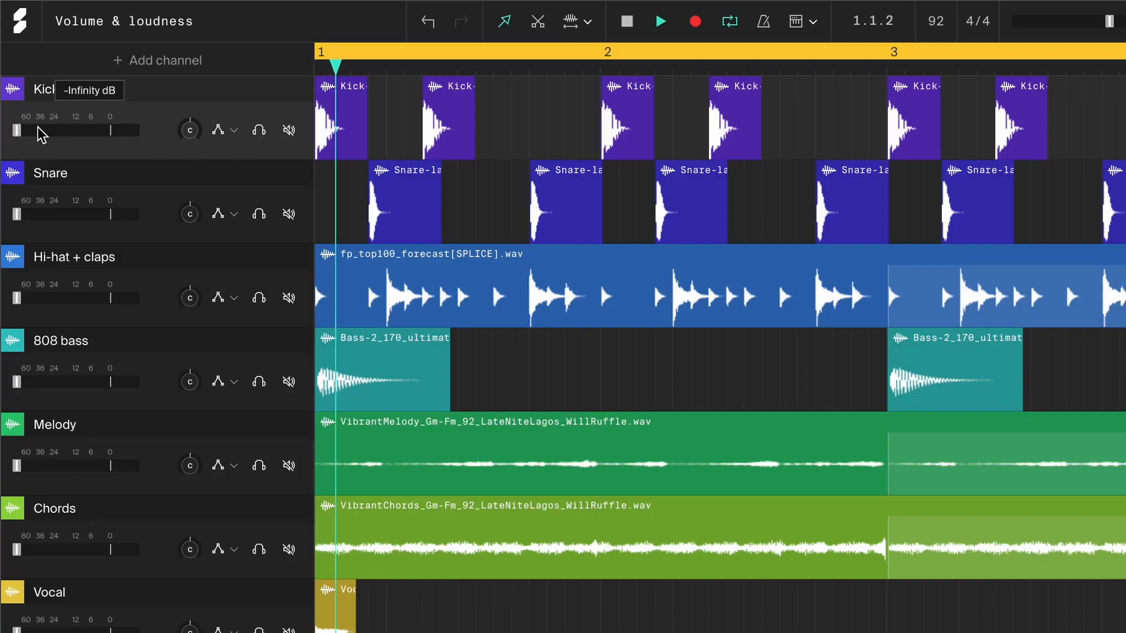
- With the loop playing, set the Kick volume to -7.0 dB and the Snare volume to -9.3 dB
drag(41, 134, 89, 133)
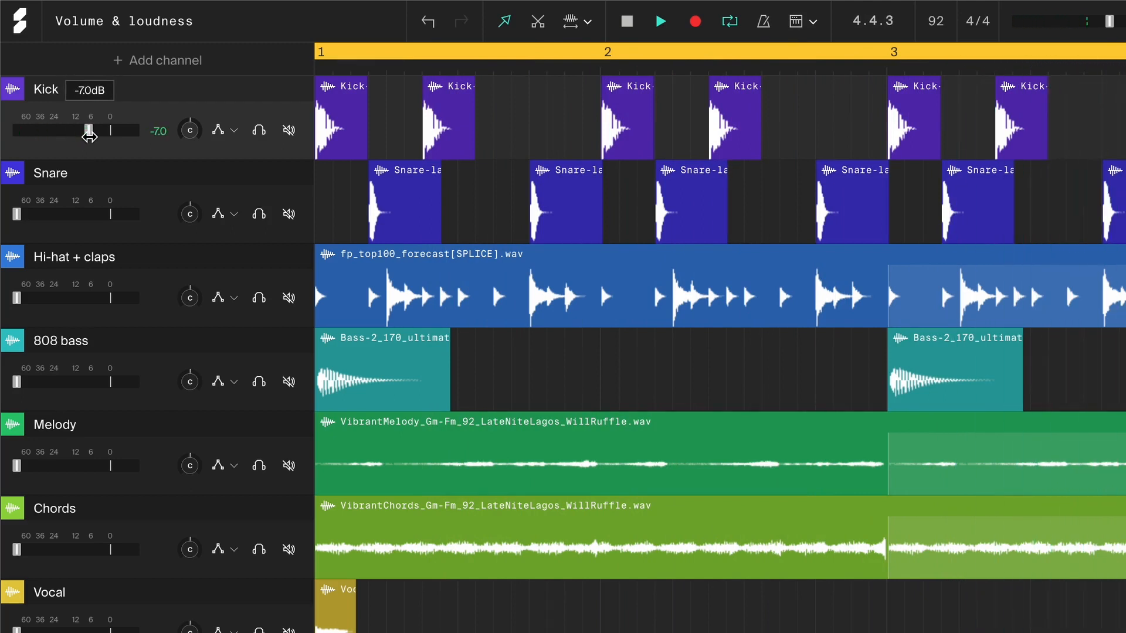
key(space)
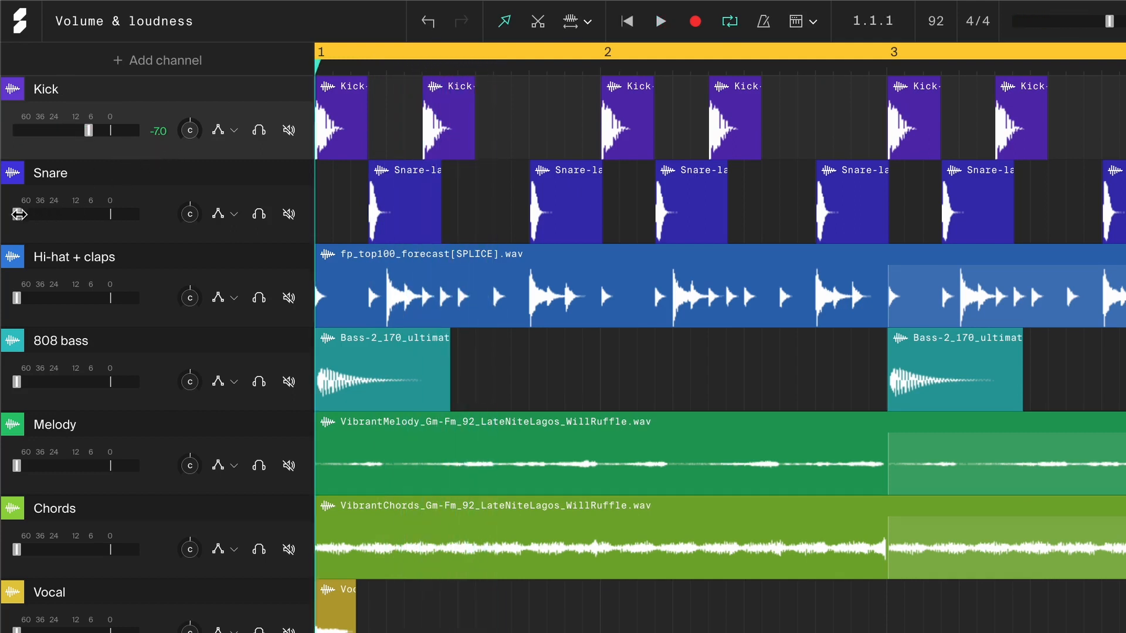
key(space)
drag(16, 217, 83, 218)
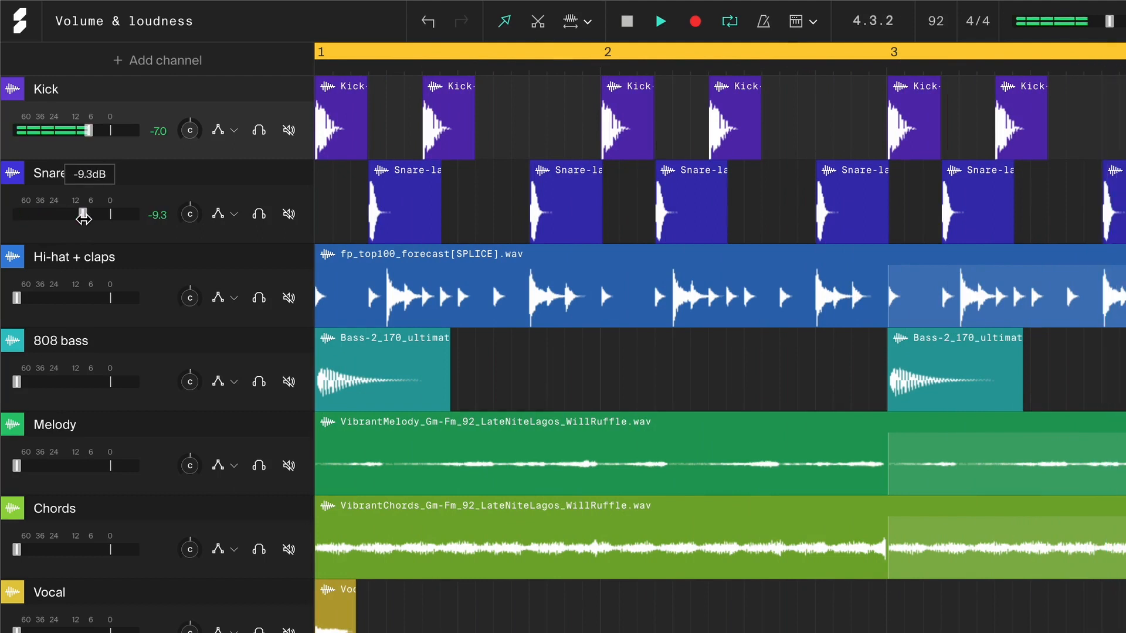
drag(83, 218, 82, 218)
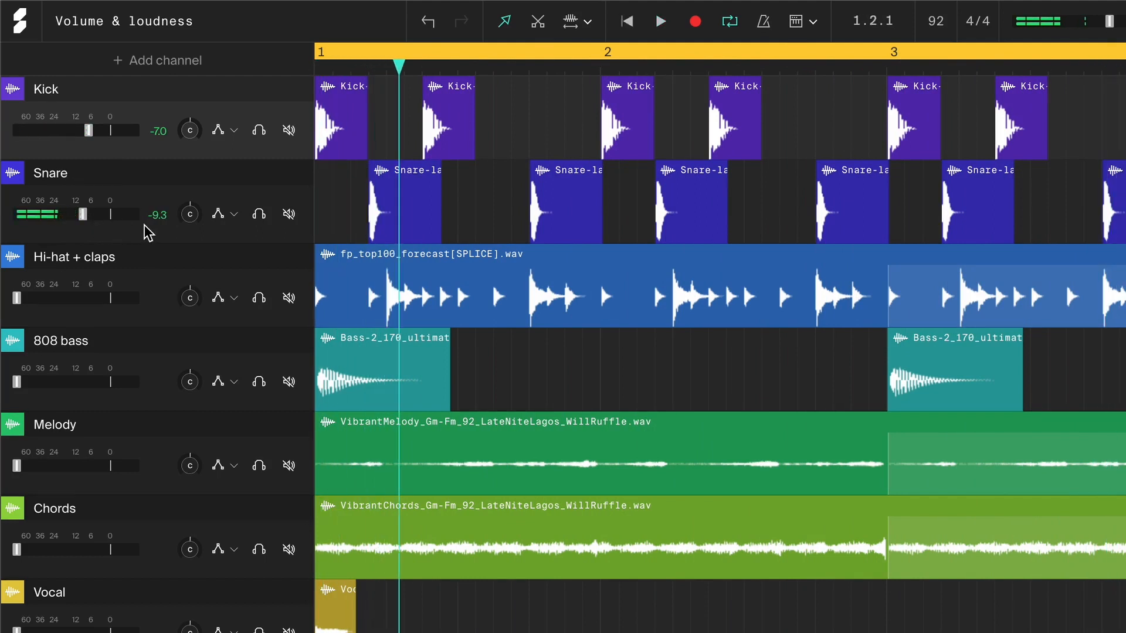
key(space)
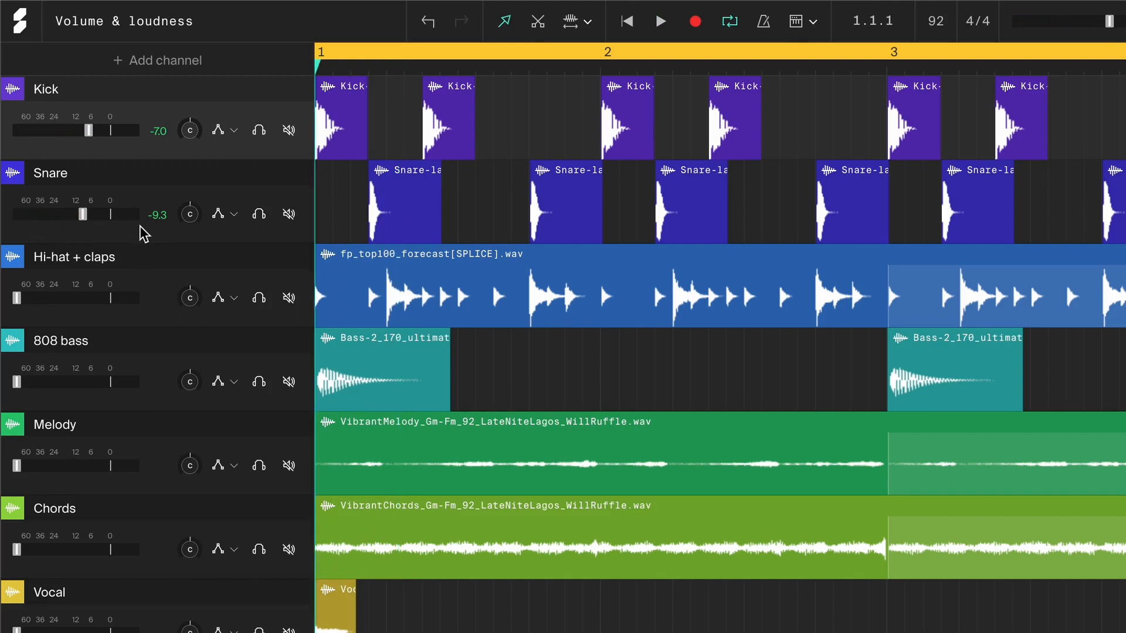
- Raise the 808 bass volume during playback so that the channel peaks at -9.0 dB
key(space)
drag(19, 380, 92, 389)
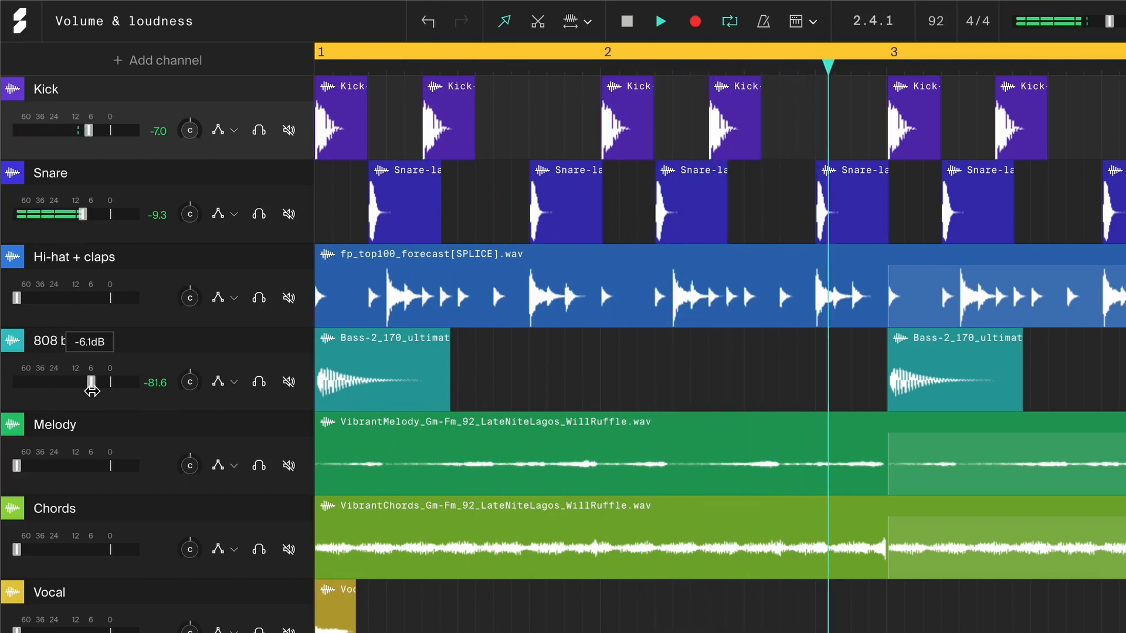
drag(92, 390, 98, 390)
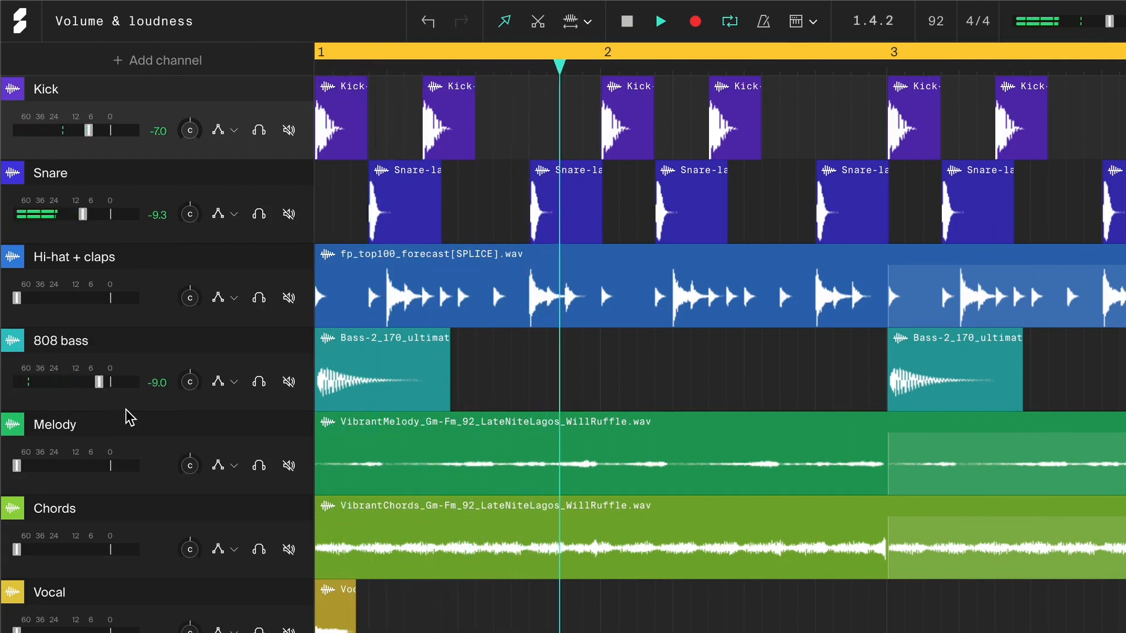
key(Return)
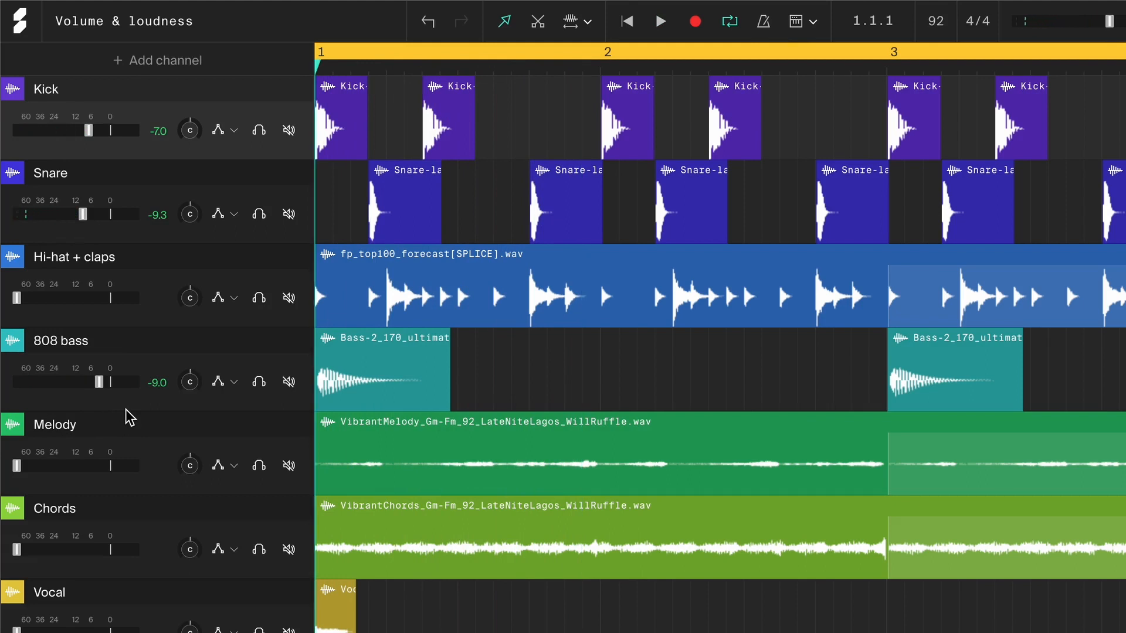
- Bring the Chords channel volume up to 0 dB while the loop plays
key(space)
drag(20, 549, 110, 557)
click(109, 555)
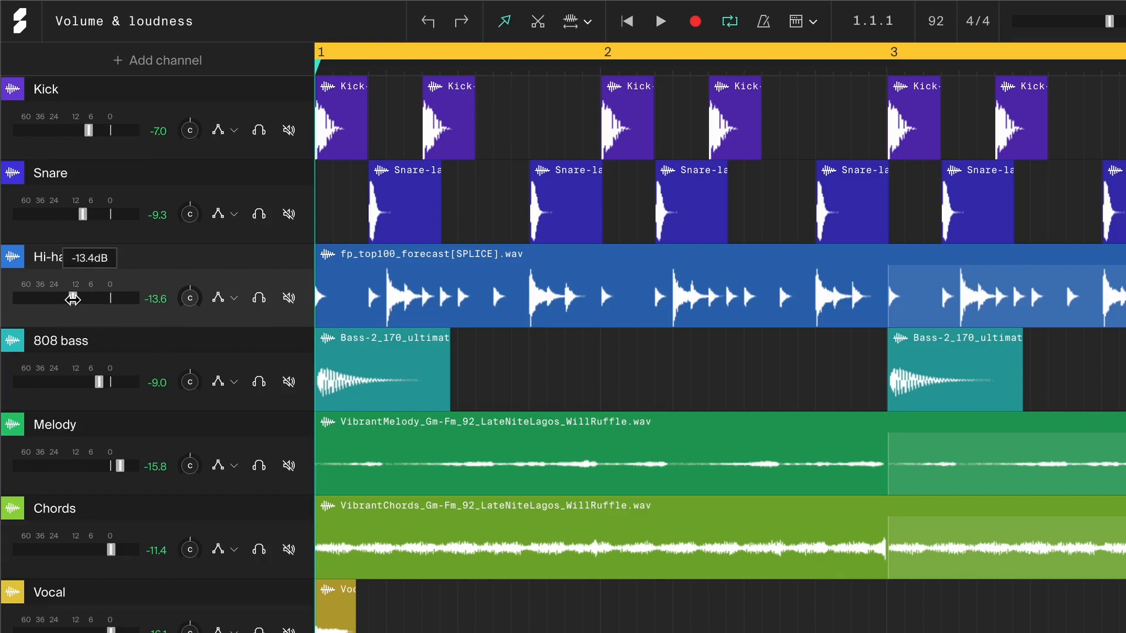
- Compare louder and quieter Hi-hat + claps levels during playback and settle the channel volume at about -13.0 dB
key(space)
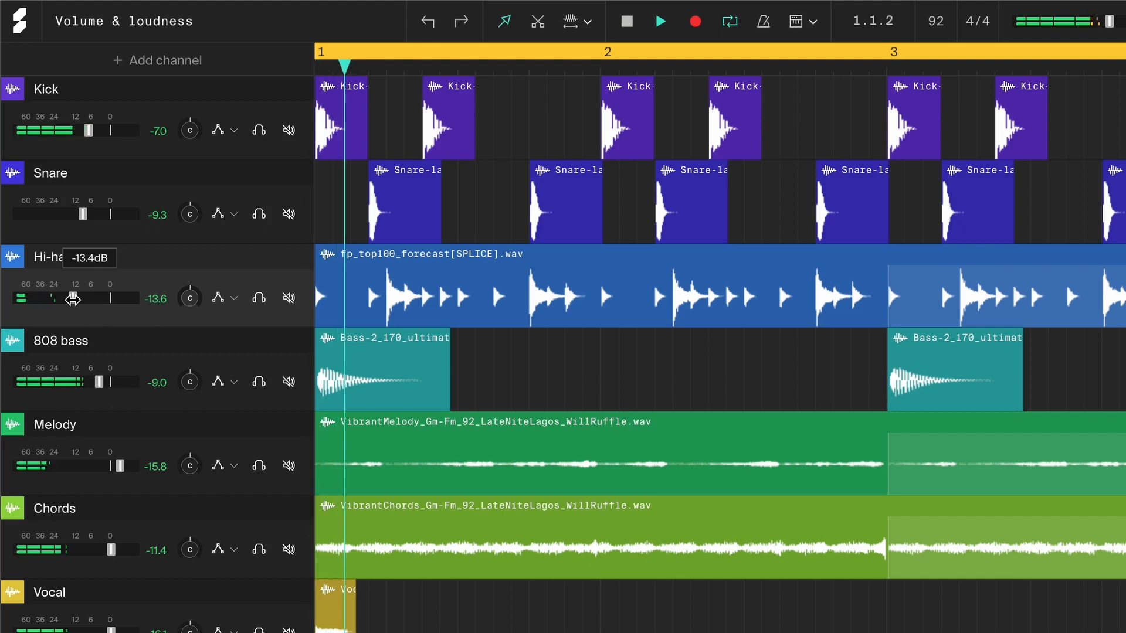
drag(72, 299, 88, 299)
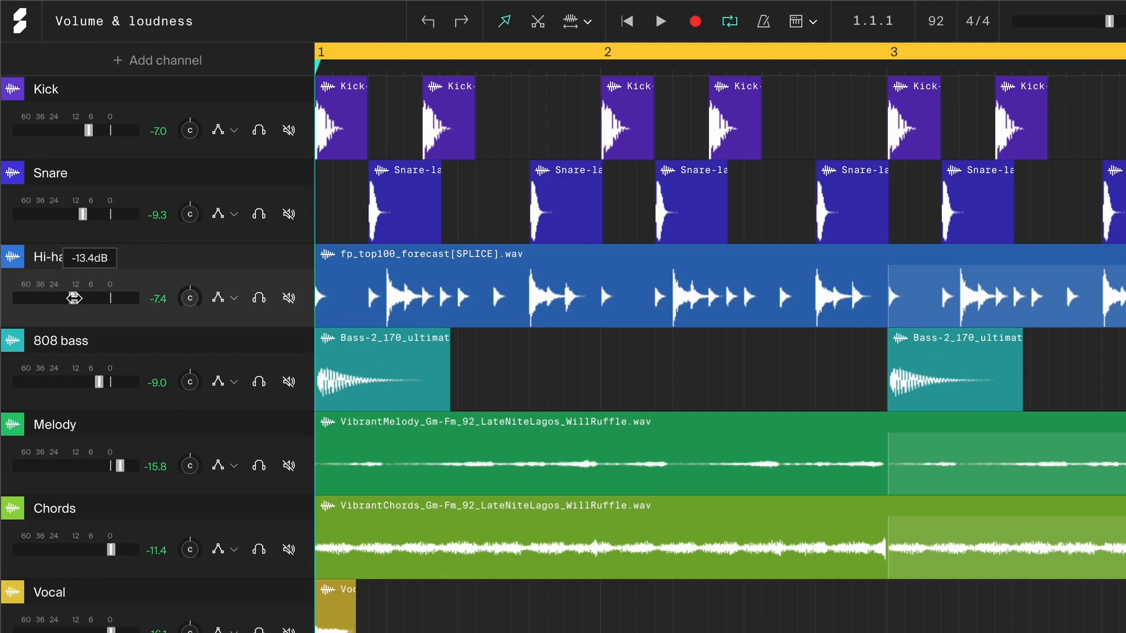
key(space)
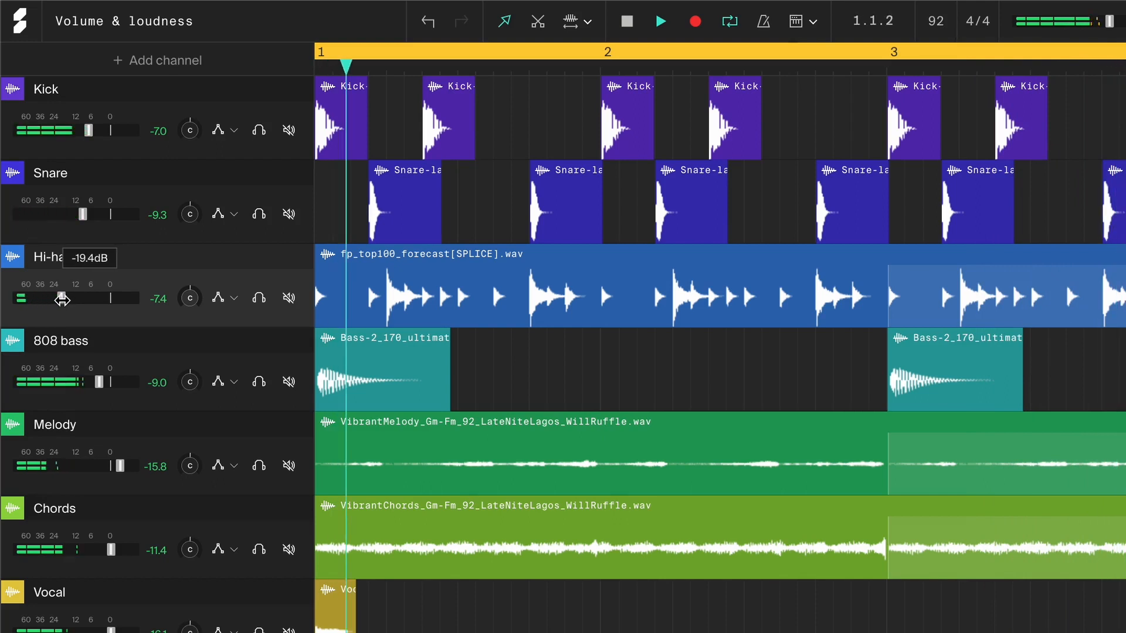
key(space)
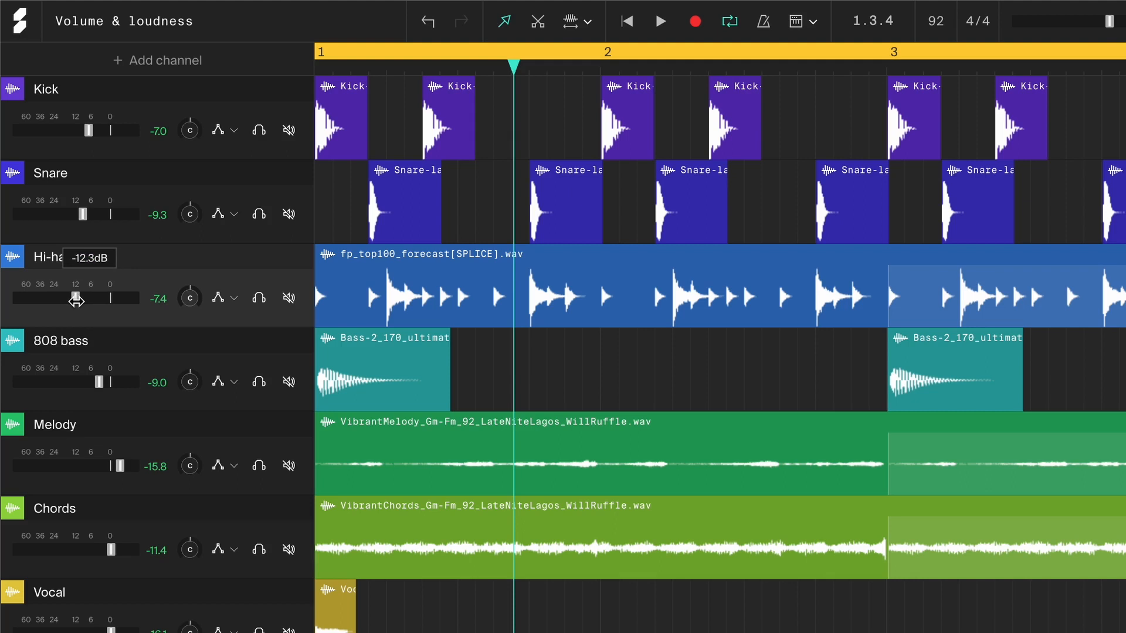
key(space)
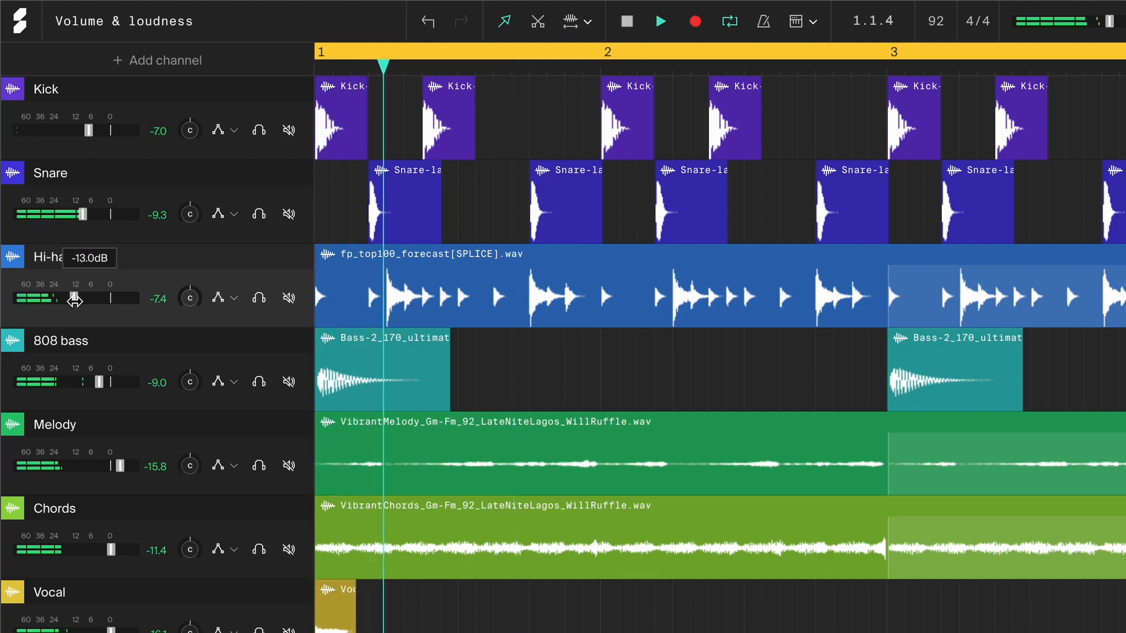
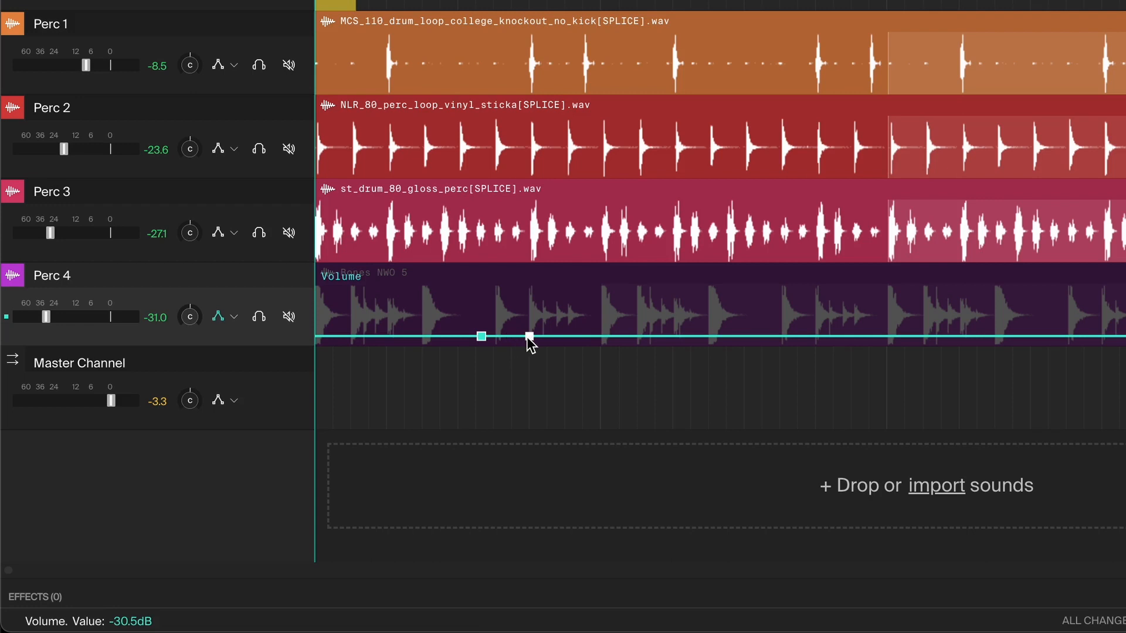
- Raise the second volume automation point on Perc 4, at beat 4 of bar 1, to form an upward ramp
drag(529, 337, 529, 321)
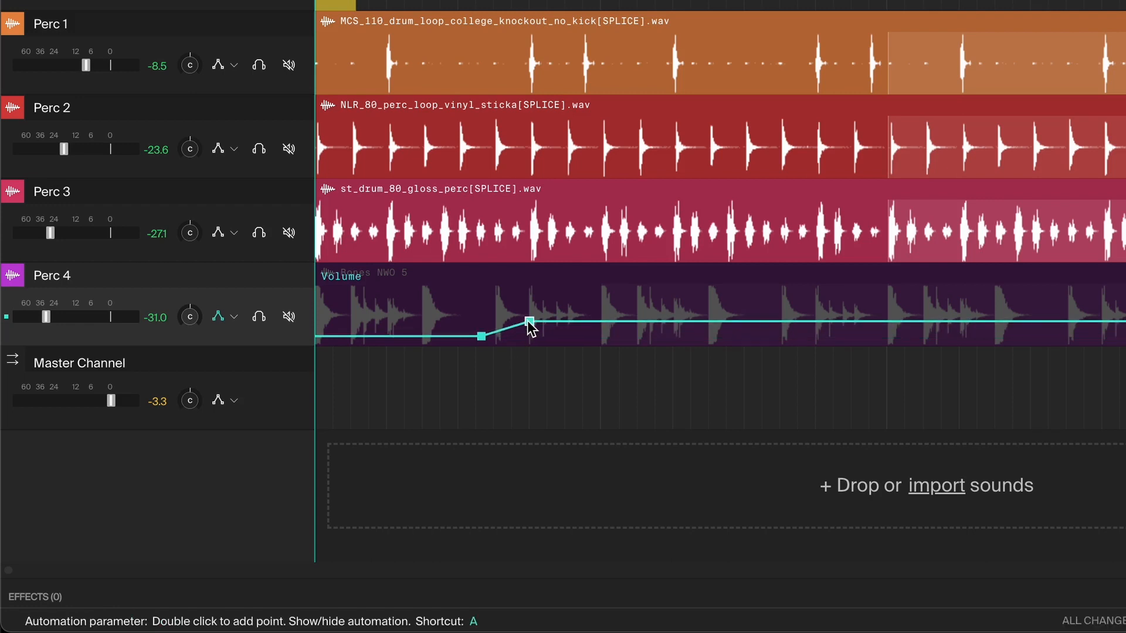
double_click(501, 330)
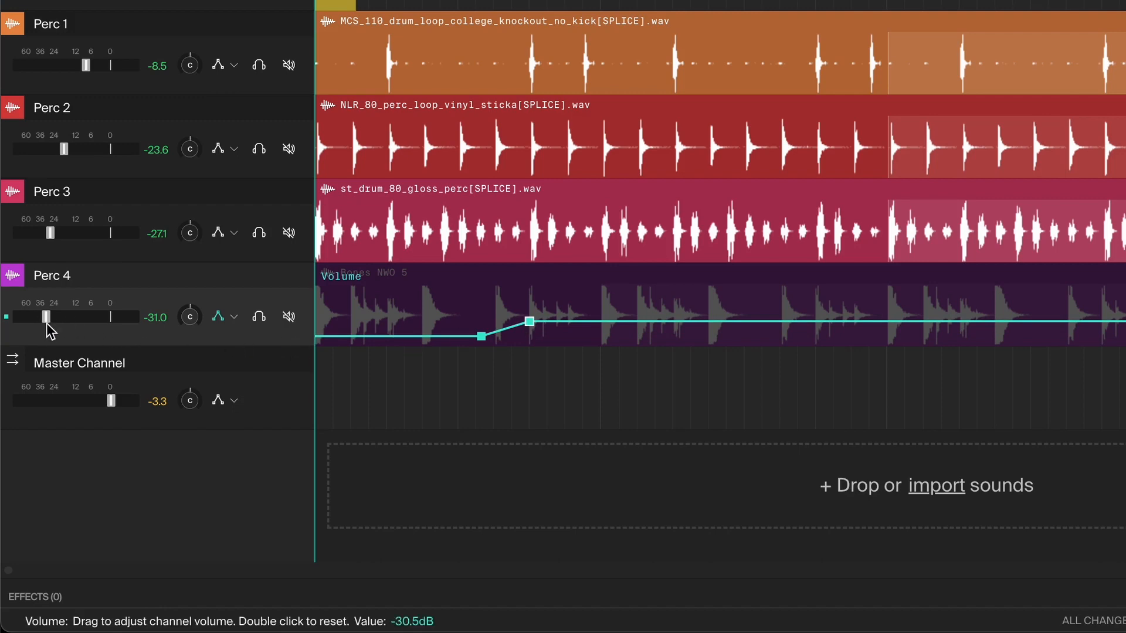
- Play the loop to check the balance of the channel volumes
key(space)
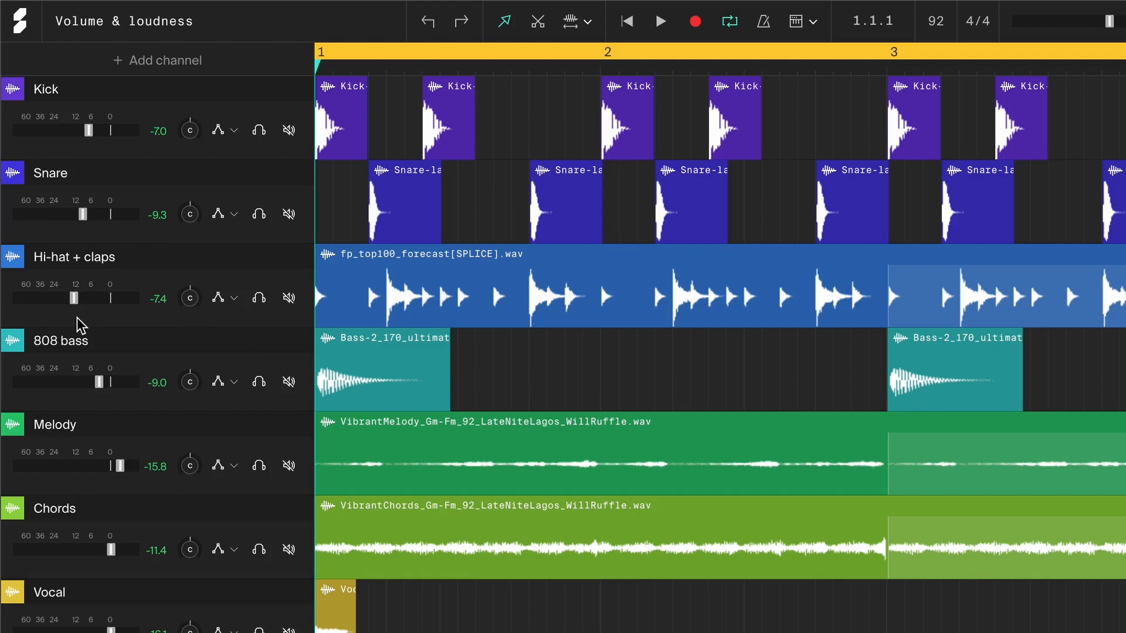
key(space)
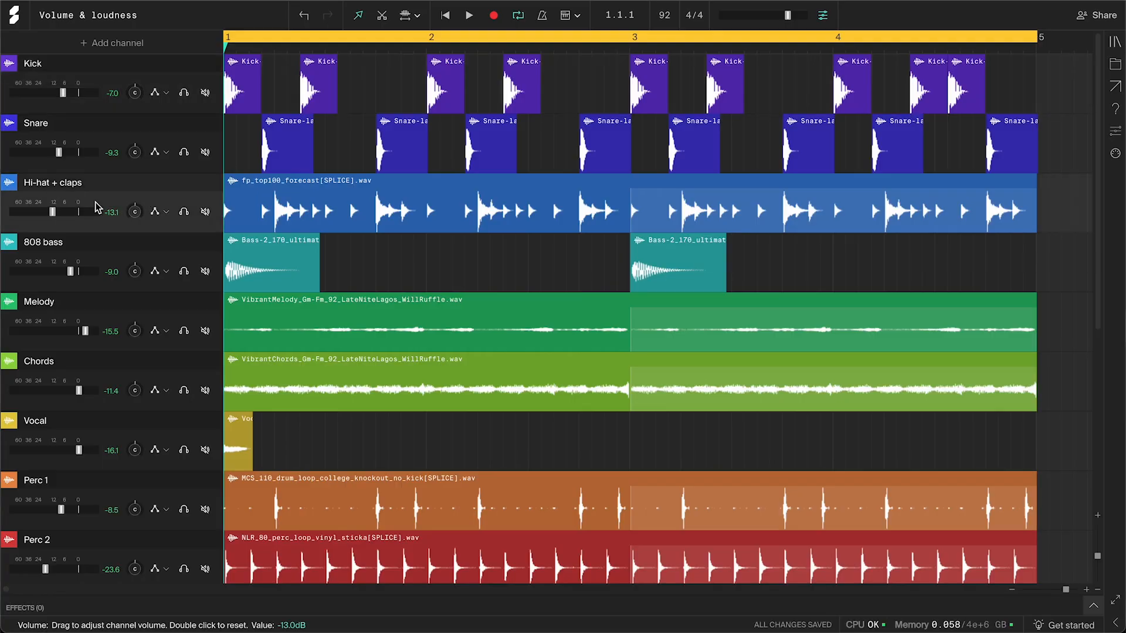
- Add a Compressor effect to the Hi-hat + claps channel
click(8, 188)
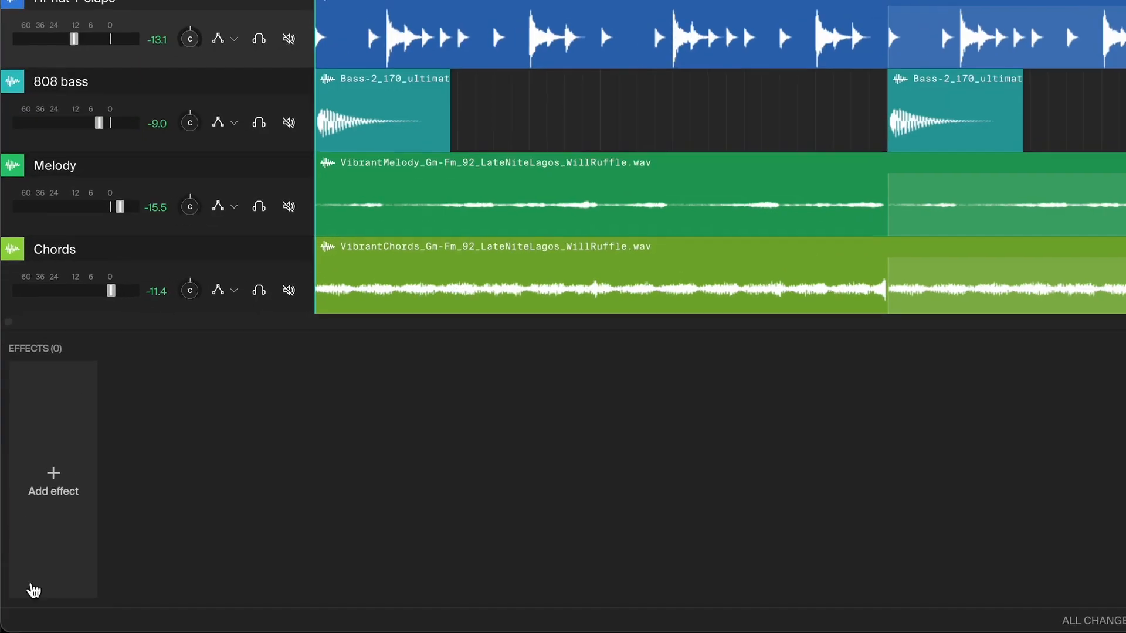
click(62, 486)
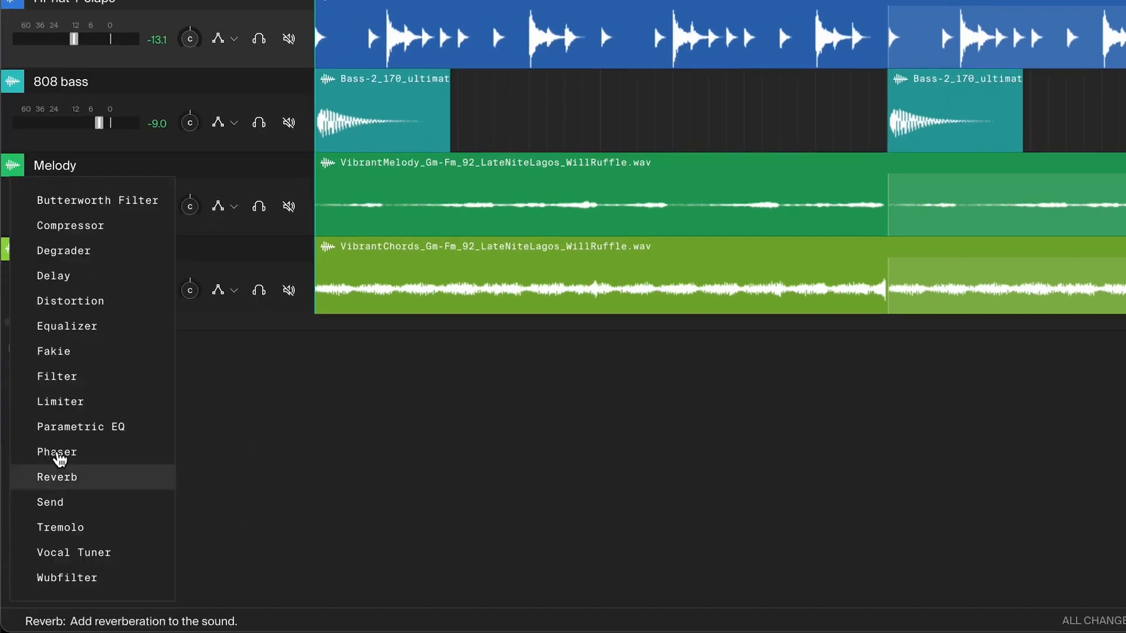
click(70, 225)
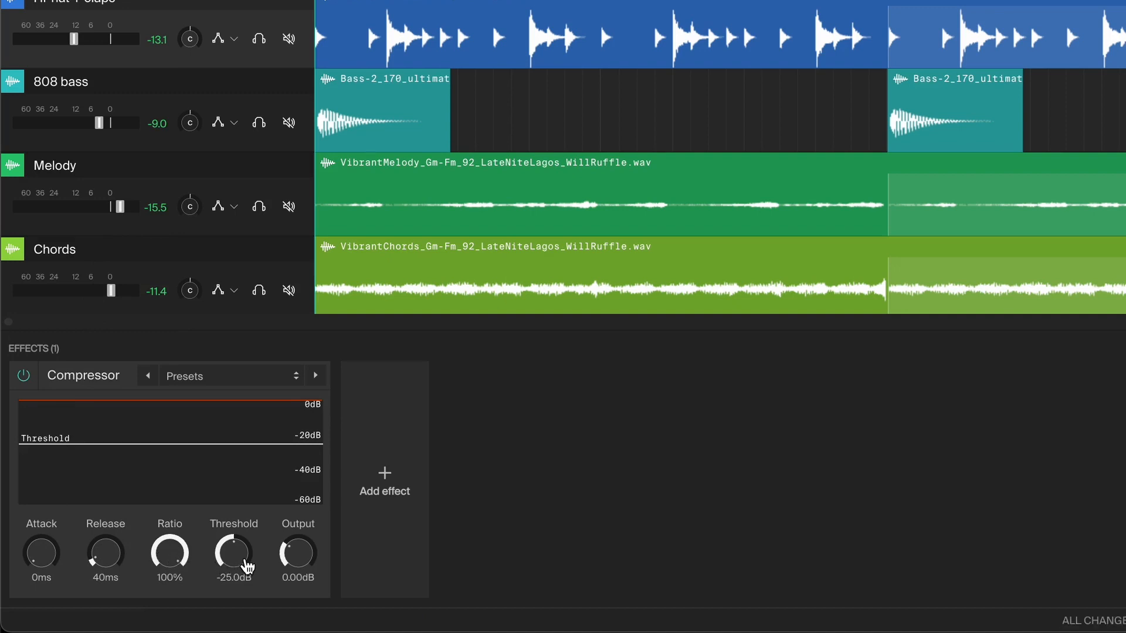
- Raise the compressor's threshold to -0.1 dB, start playback and lower the threshold to -11.6 dB
scroll(233, 553, up, 10)
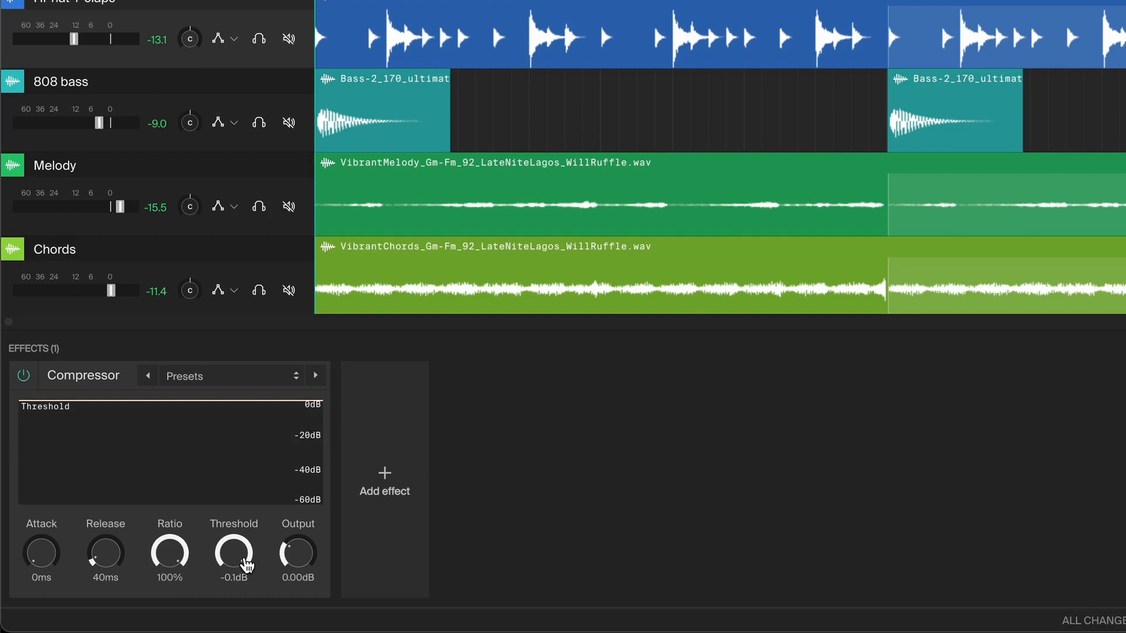
key(space)
drag(244, 560, 243, 594)
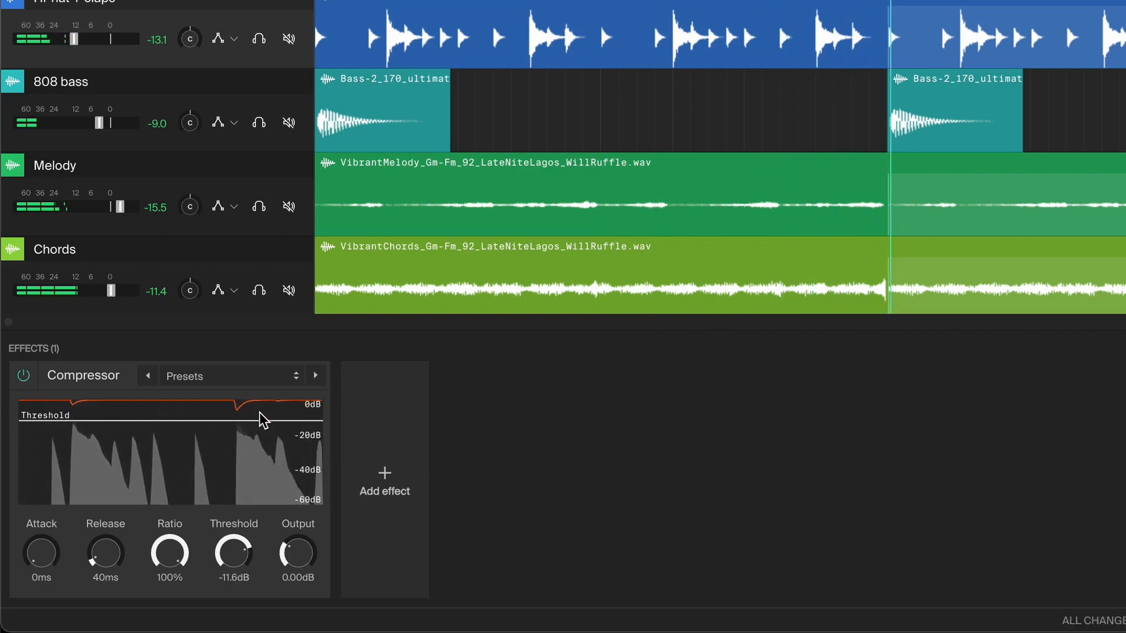
- Lower the compressor's threshold to -14.0 dB and switch the Hi-hat + claps channel's volume meter to RMS
drag(233, 554, 234, 563)
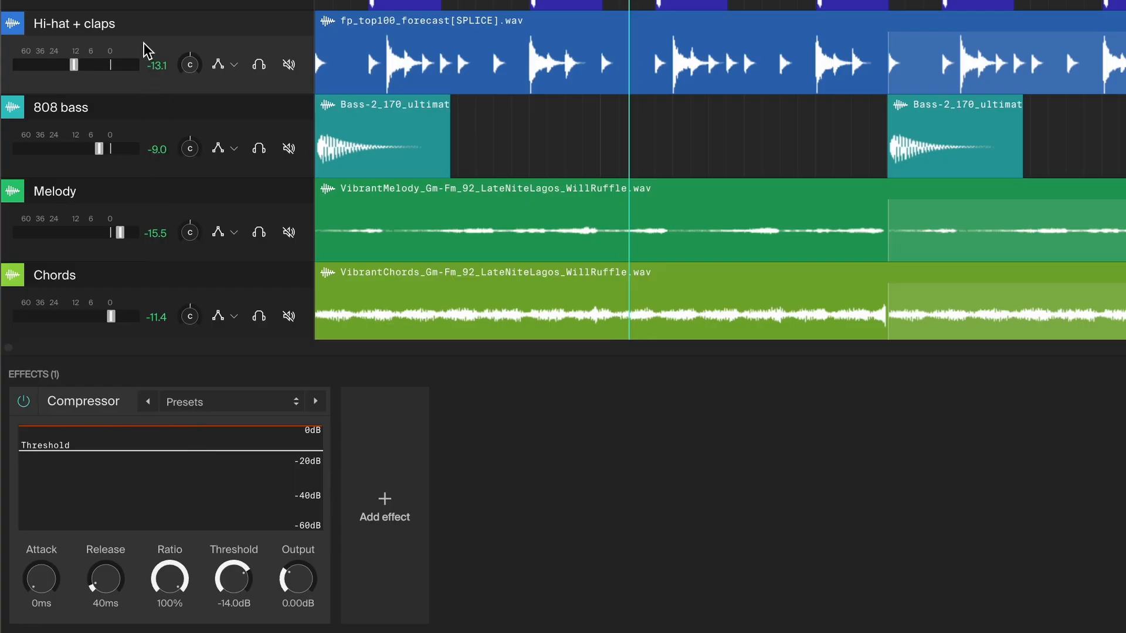
right_click(146, 50)
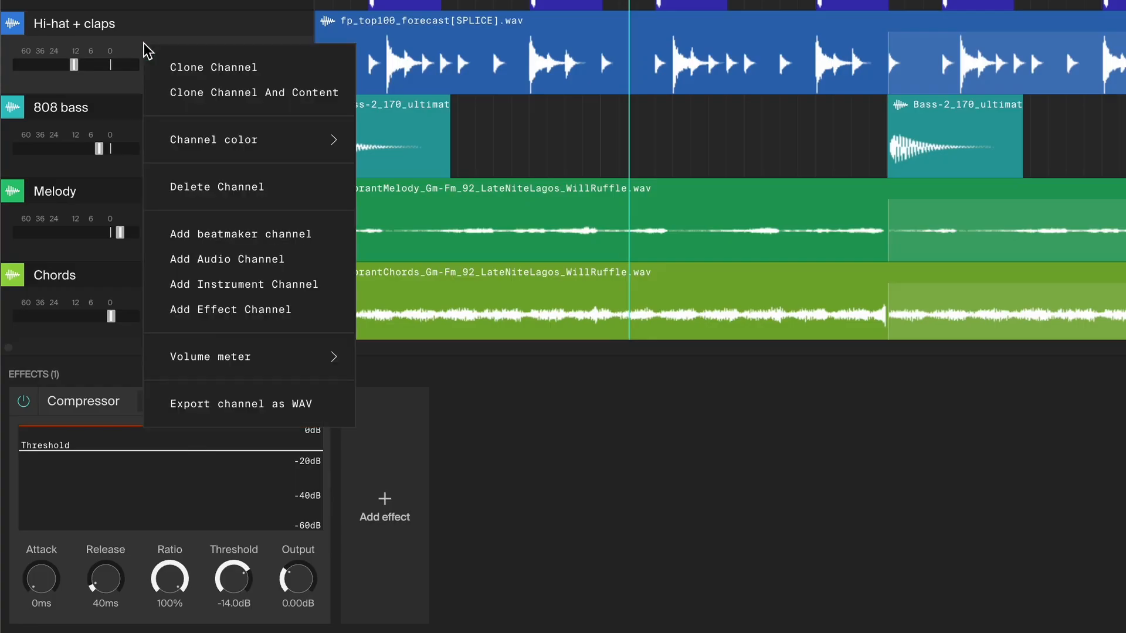
mouse_move(273, 367)
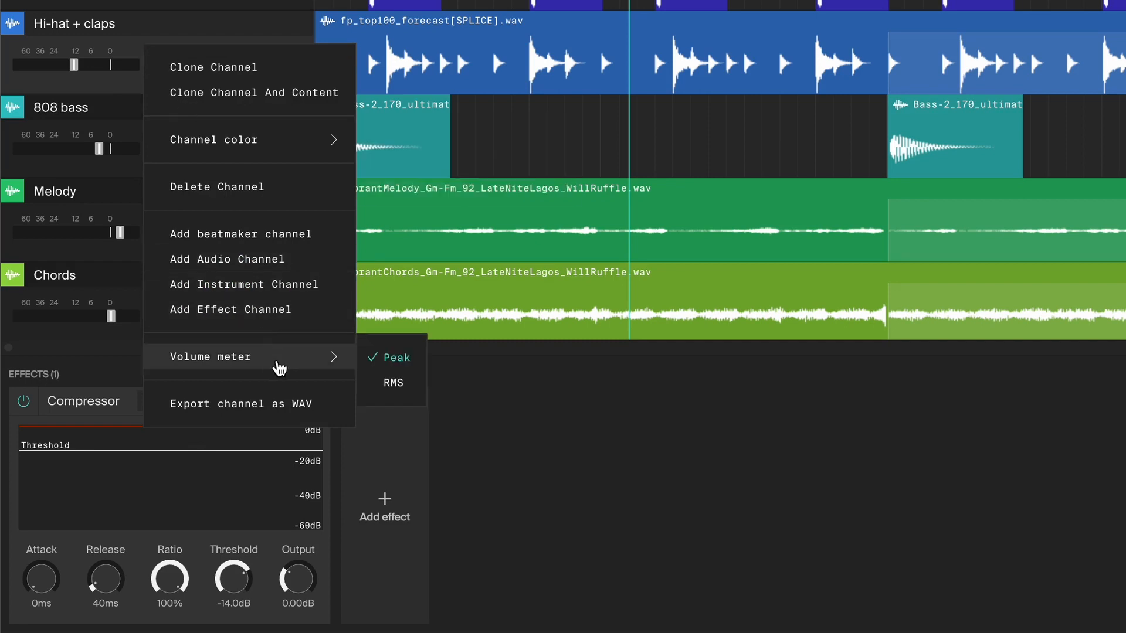
click(392, 382)
- Play the loop with the compressor on and with it bypassed to compare the Hi-hat + claps channel's RMS level
key(space)
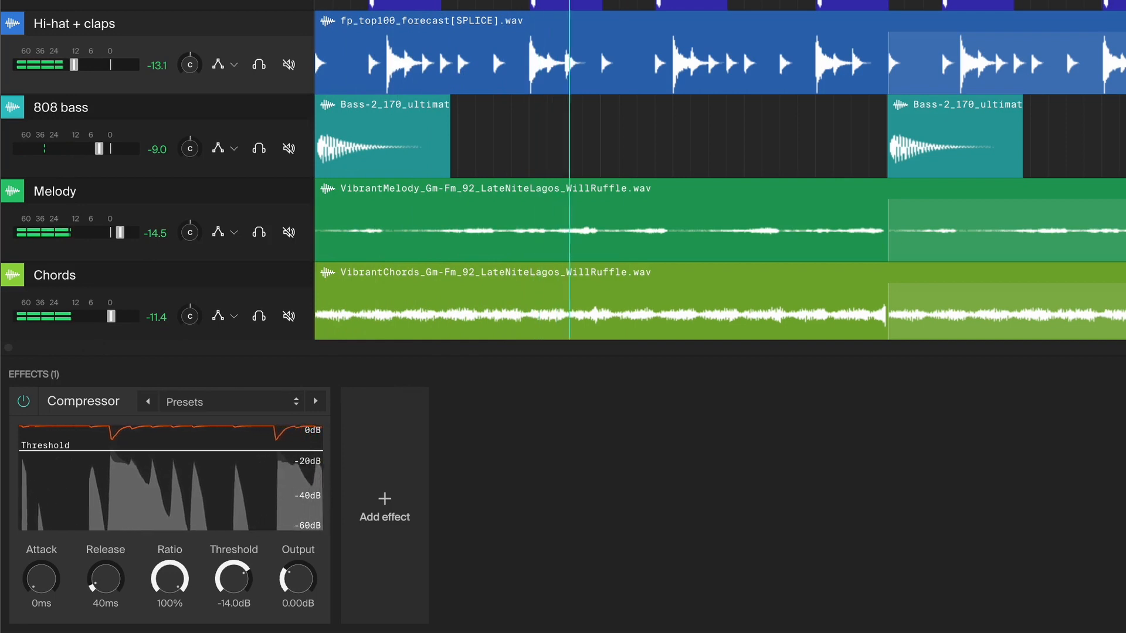
mouse_move(76, 302)
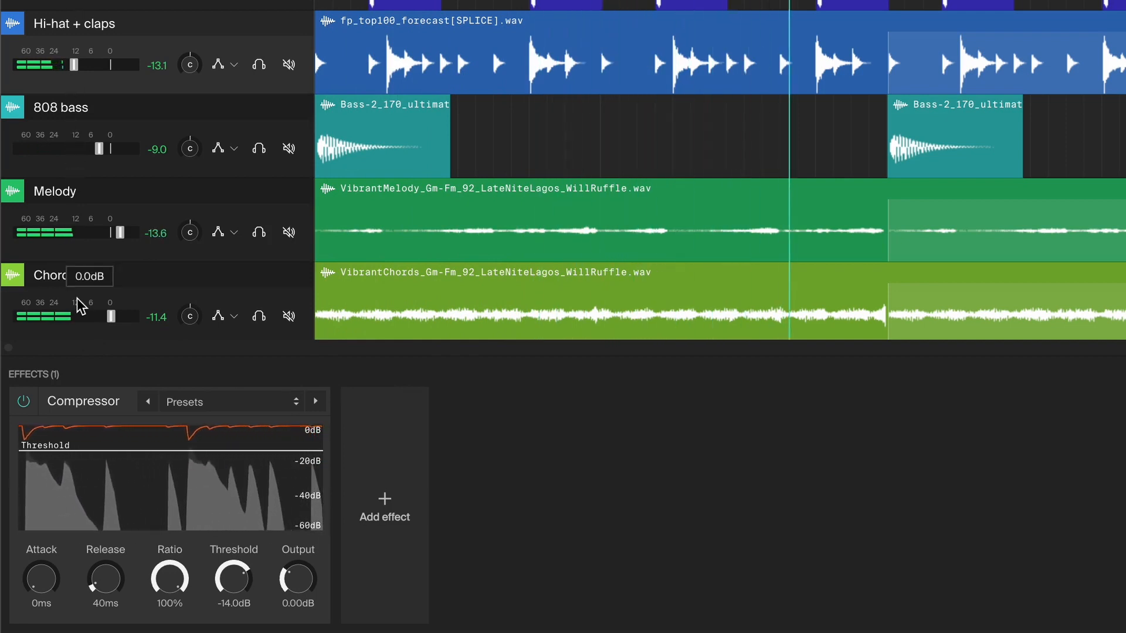
key(space)
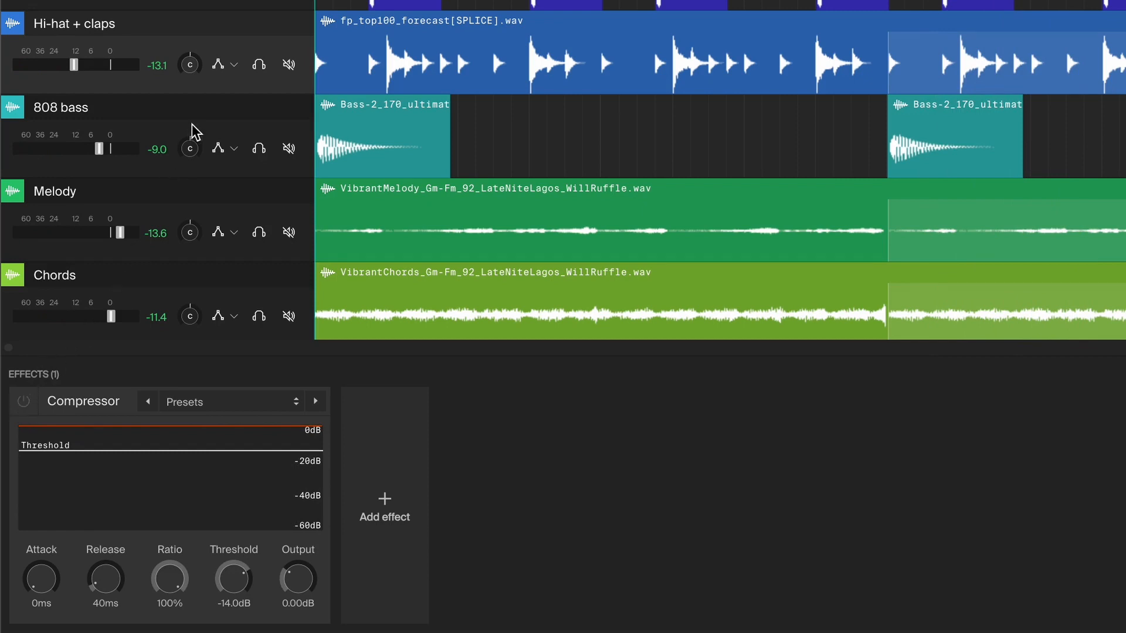
key(space)
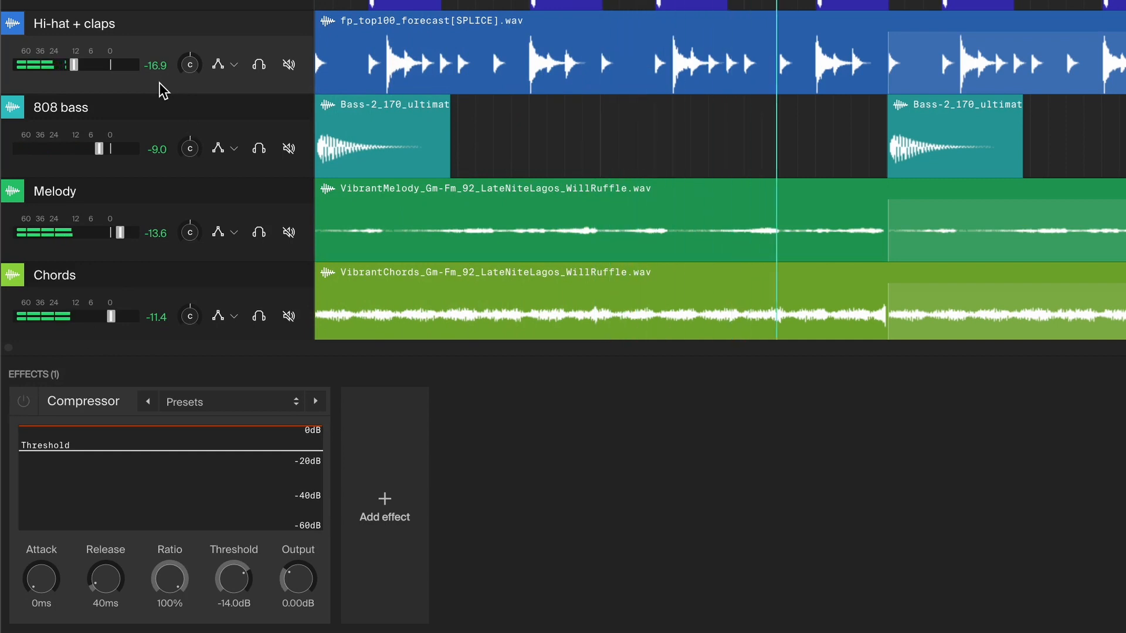
key(space)
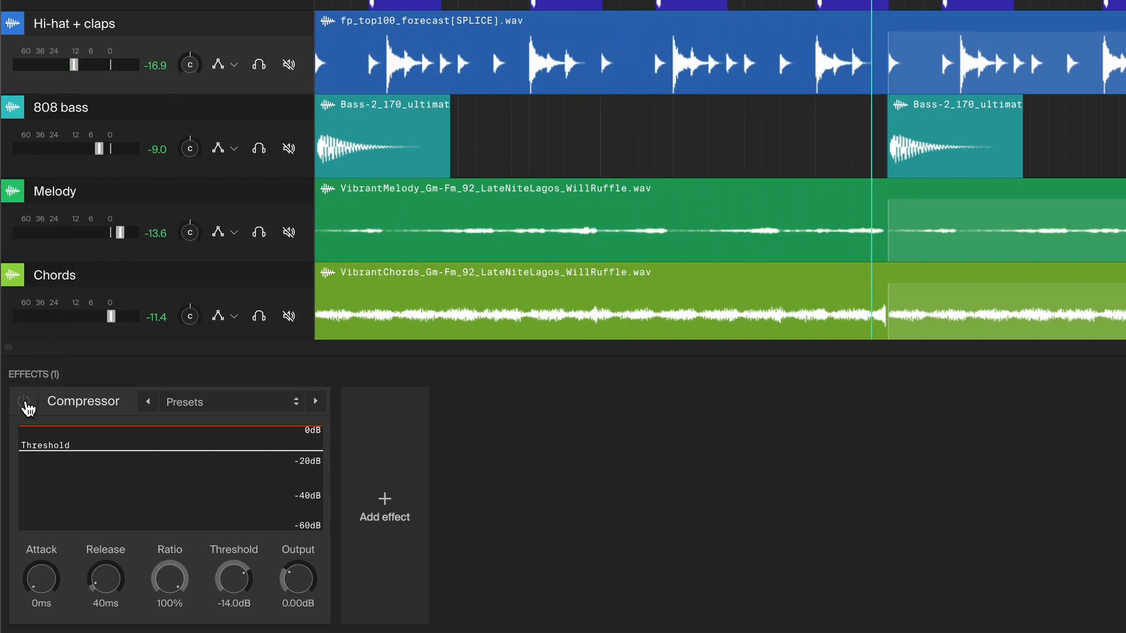
- Re-enable the compressor on Hi-hat + claps and raise its output gain to 3.42 dB during playback
key(space)
drag(298, 579, 302, 583)
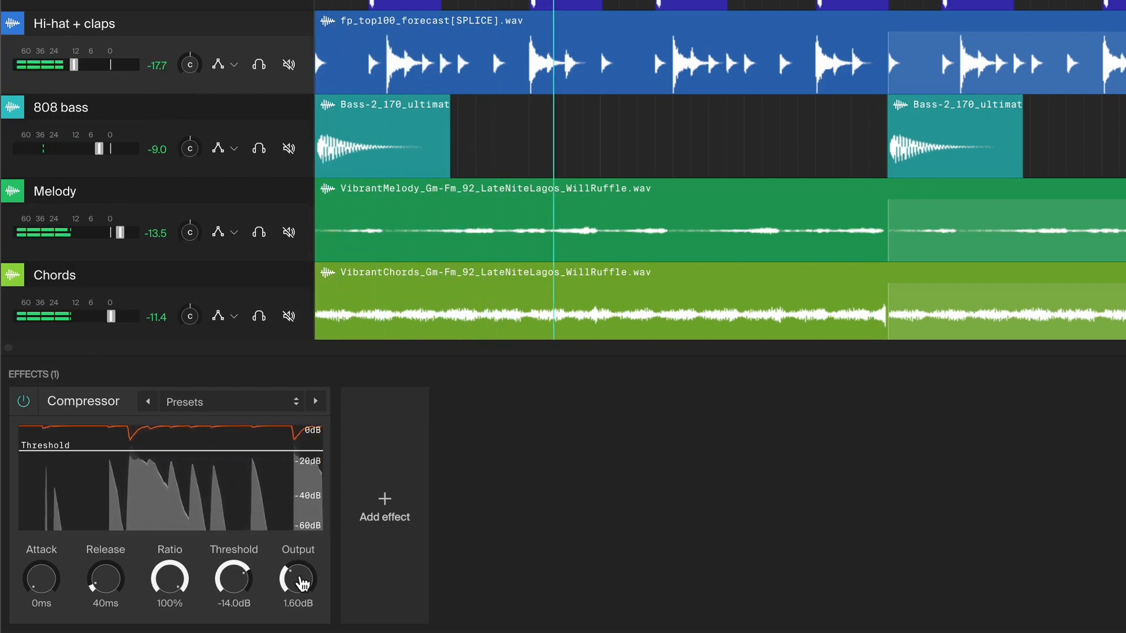
drag(302, 583, 302, 574)
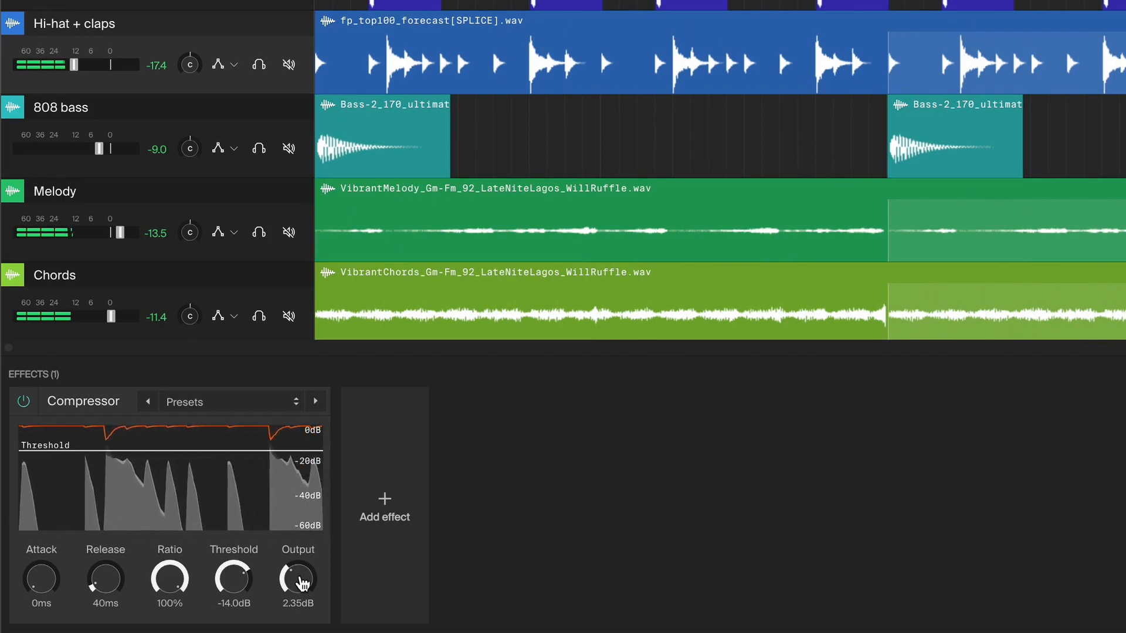
drag(297, 579, 303, 580)
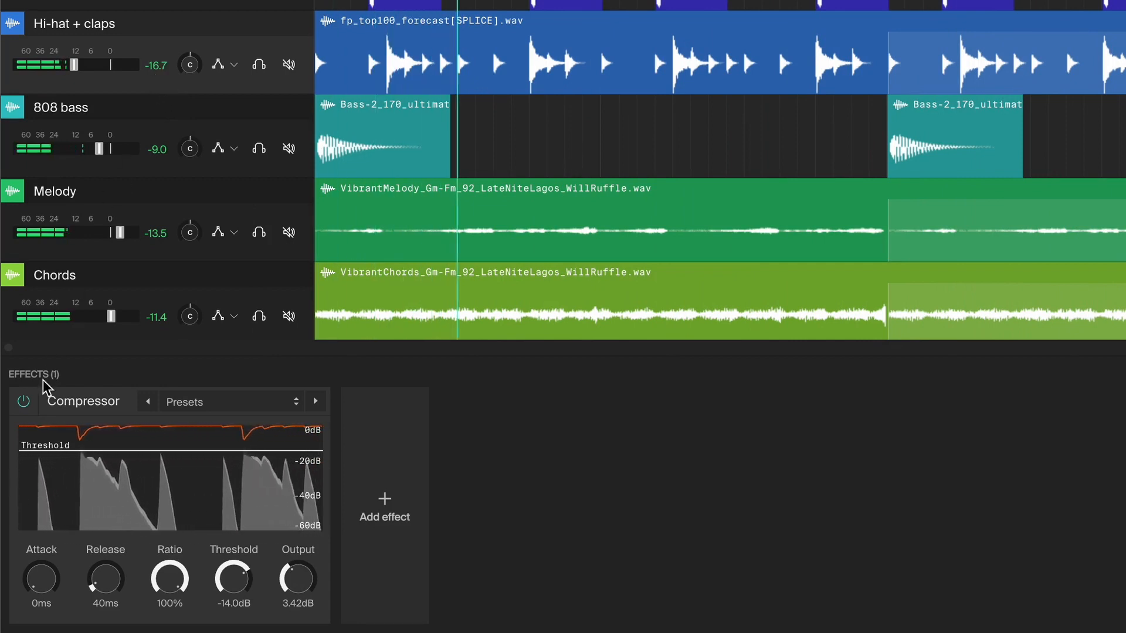
- Bypass and re-enable the compressor during playback to compare the compressed and uncompressed loudness of Hi-hat + claps
click(24, 404)
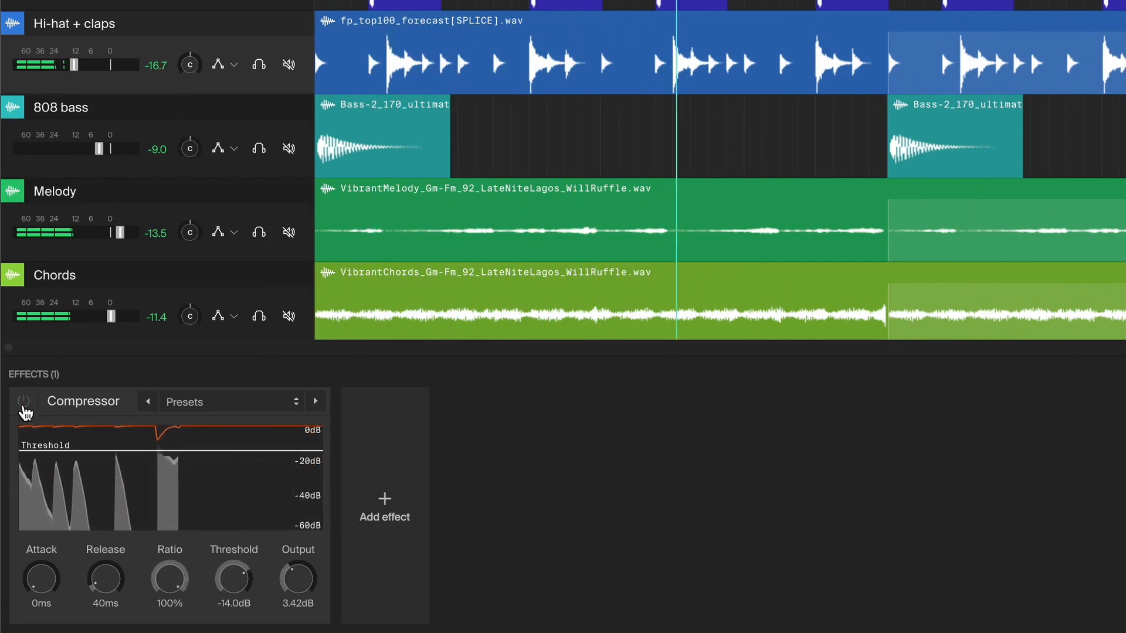
click(23, 403)
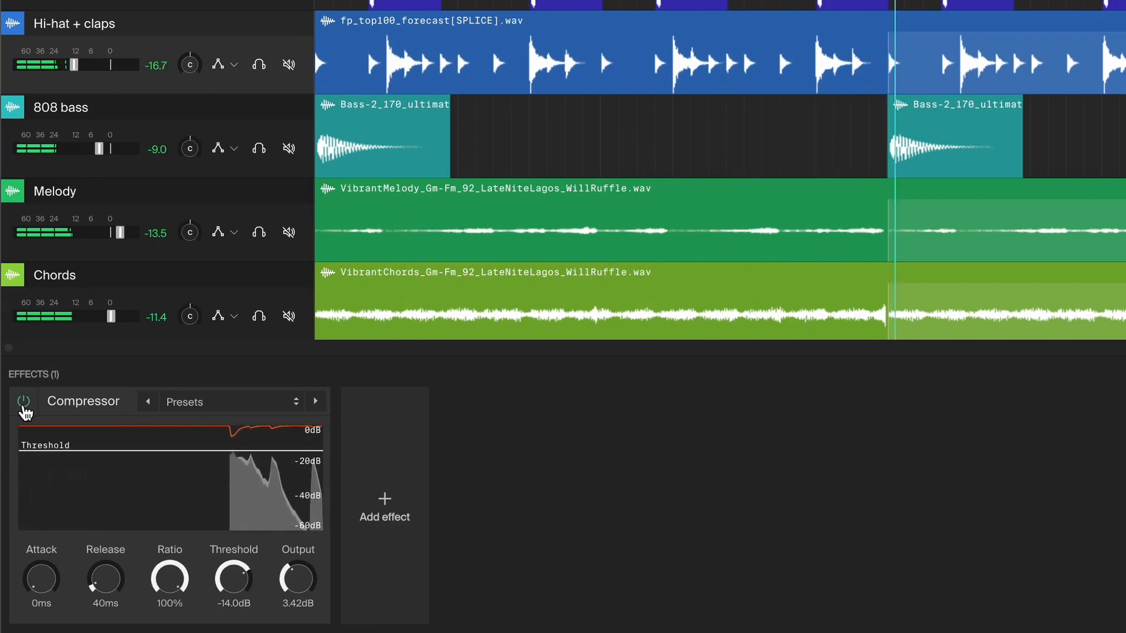